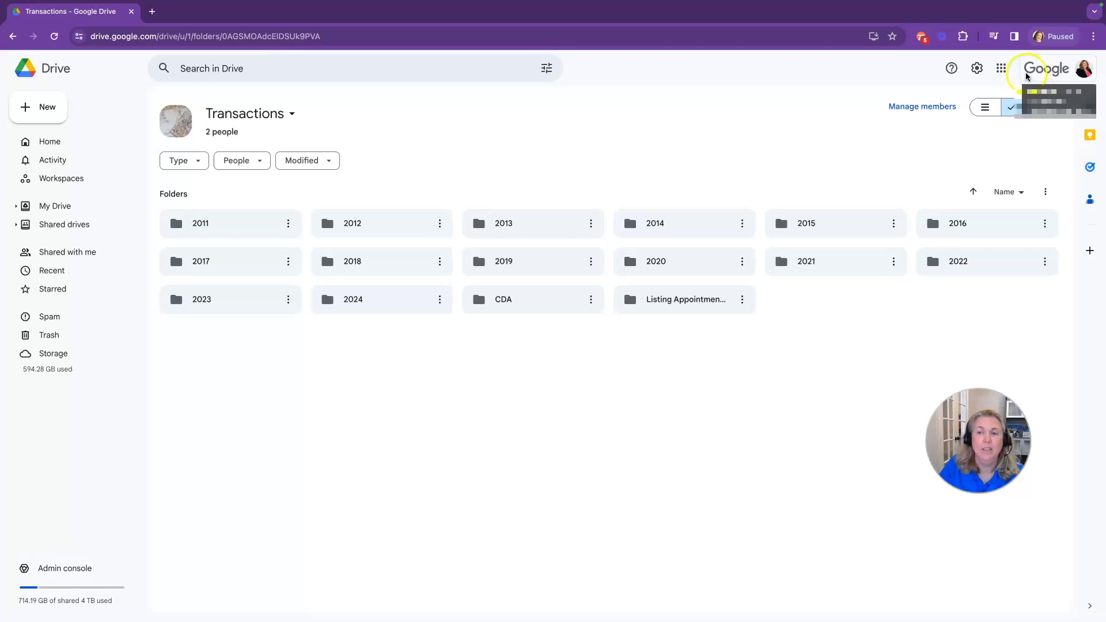
From Drive Home, abandon a practice Transactions folder and show the Shared drives list
click(1002, 68)
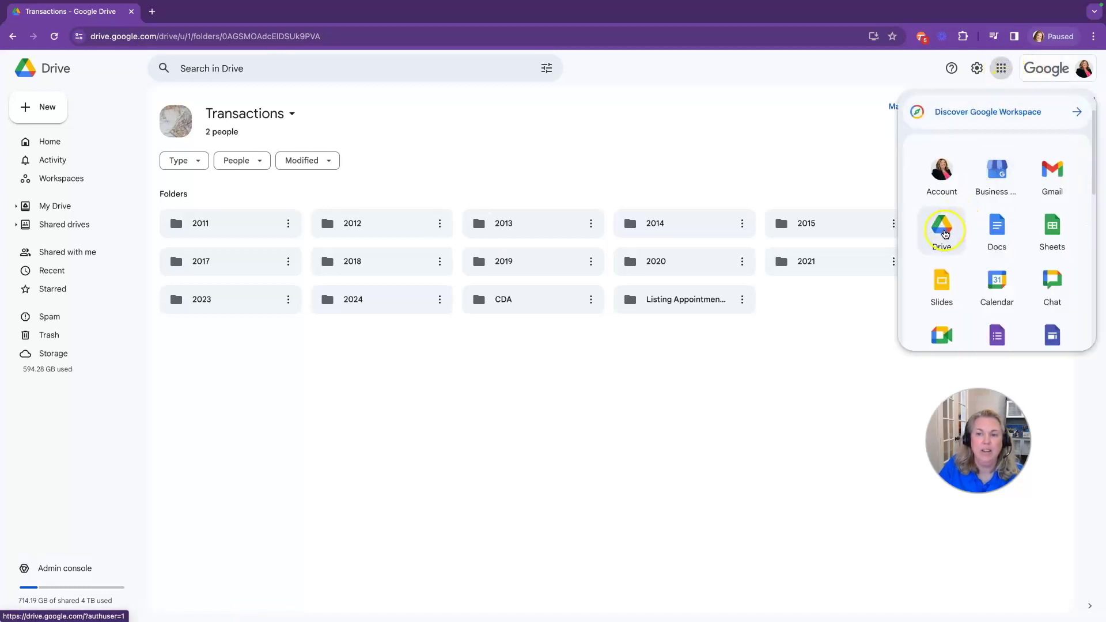
click(944, 233)
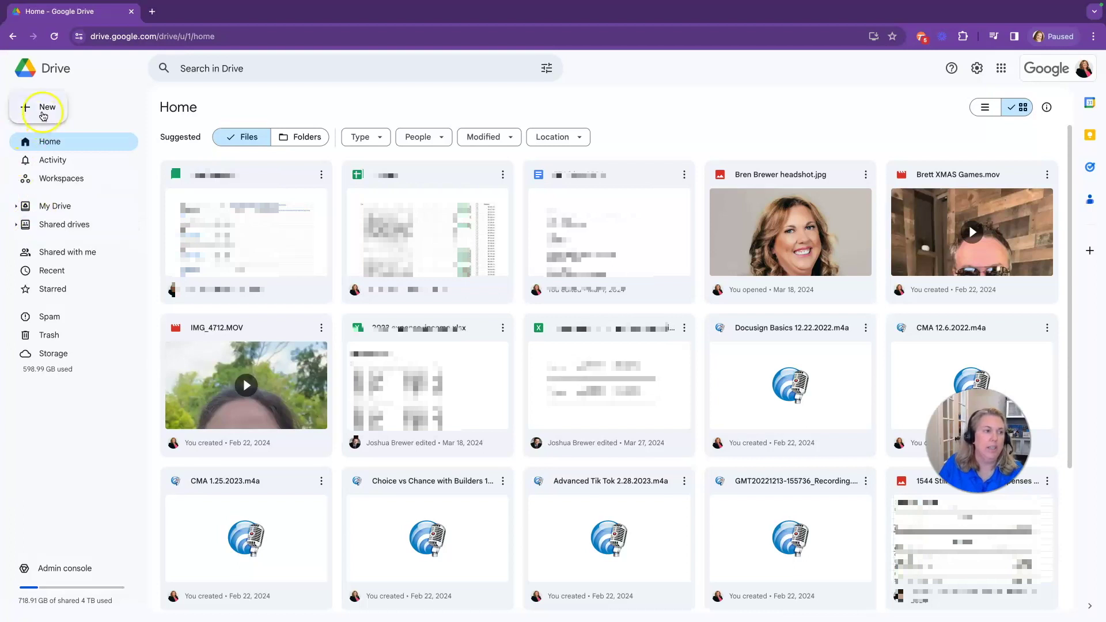
click(42, 109)
click(49, 102)
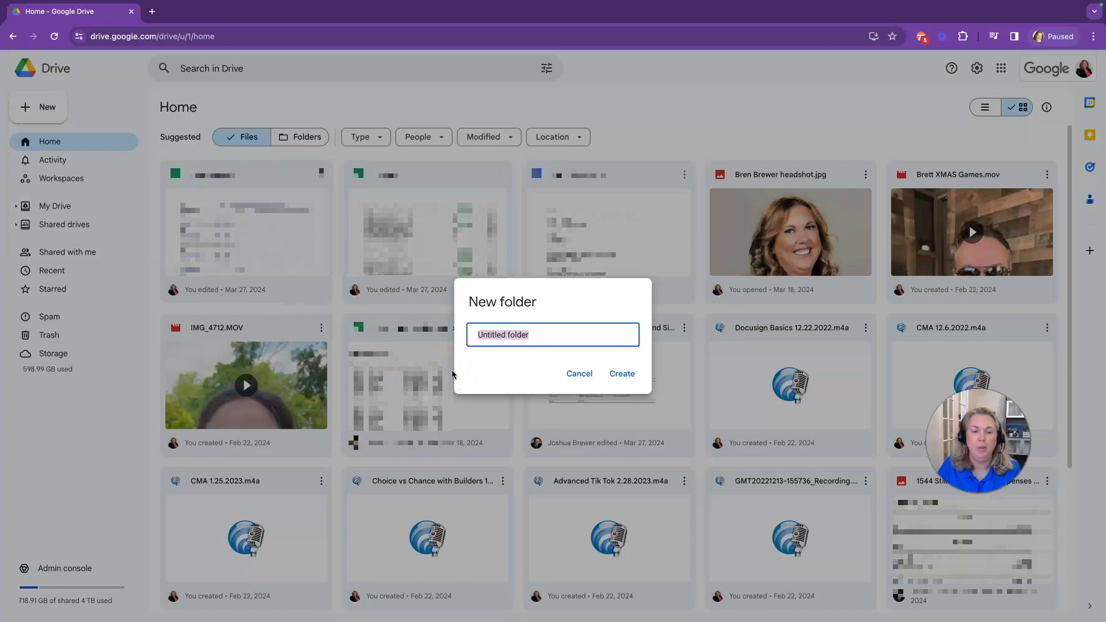
text(Transactions)
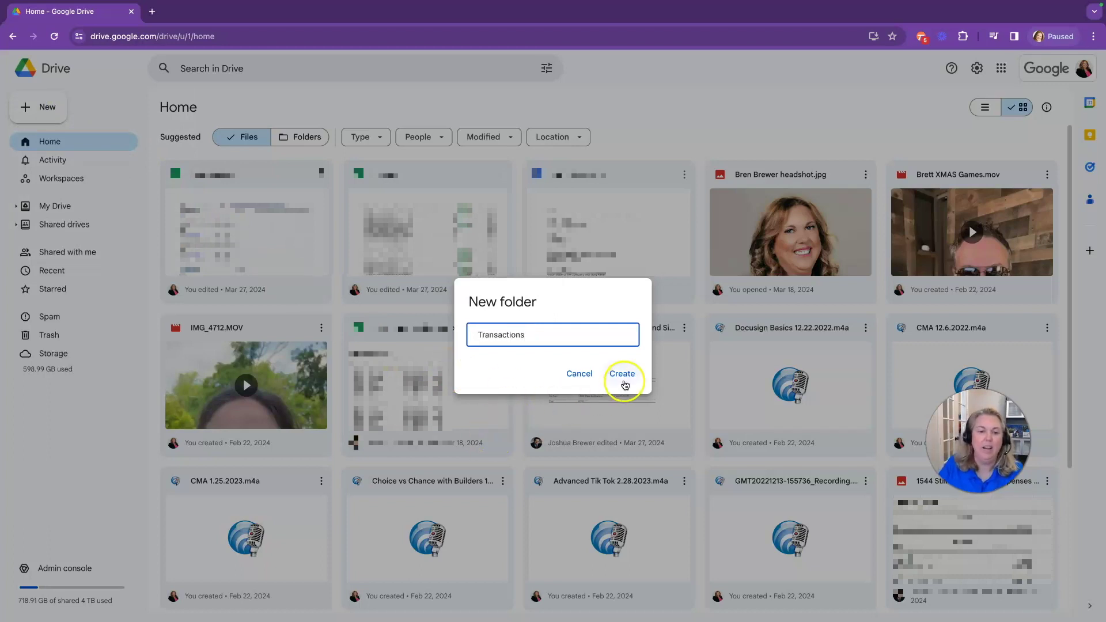
click(582, 374)
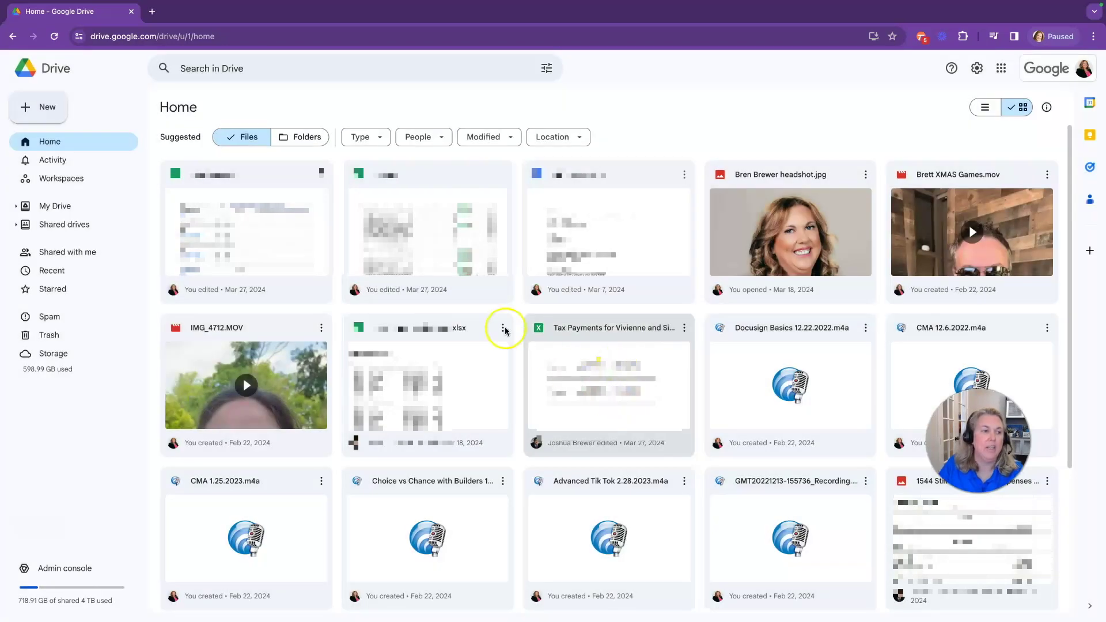
click(83, 225)
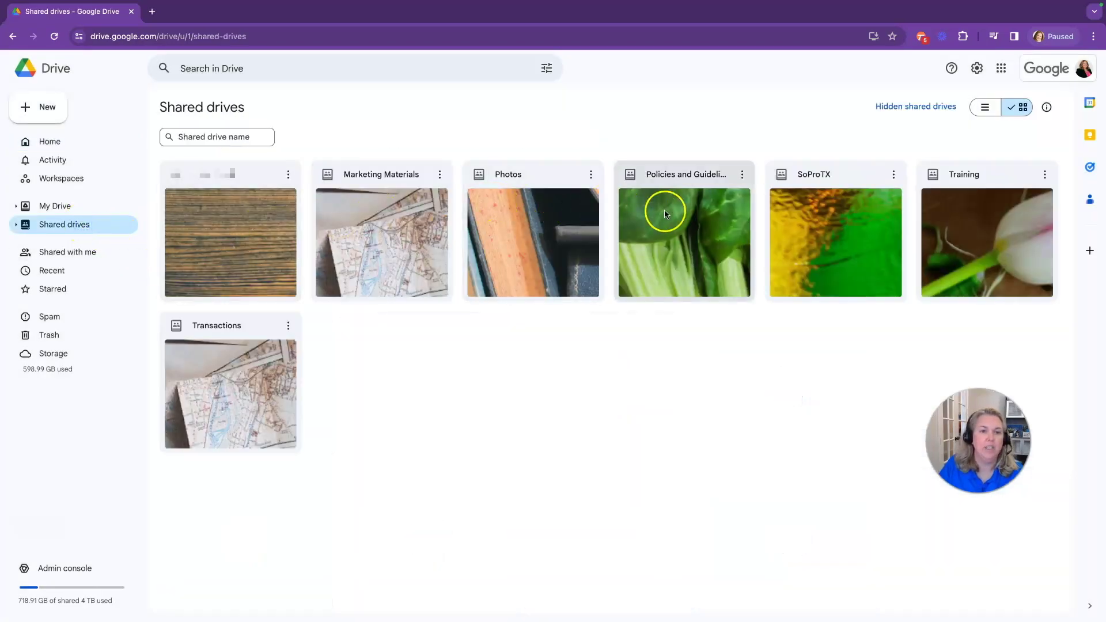
click(182, 375)
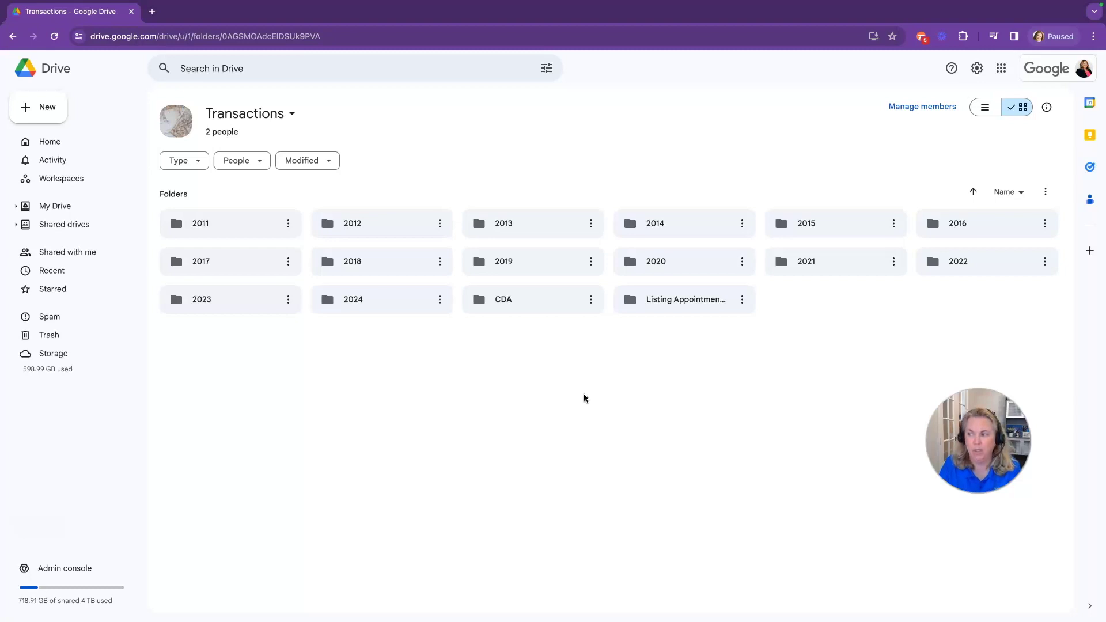
double_click(243, 301)
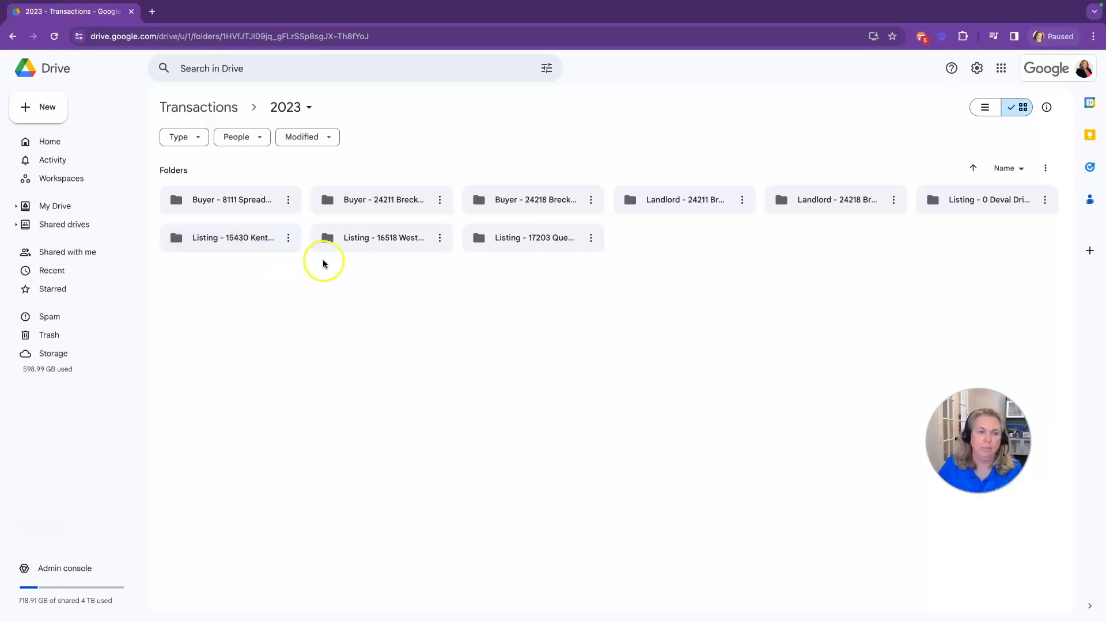
double_click(541, 239)
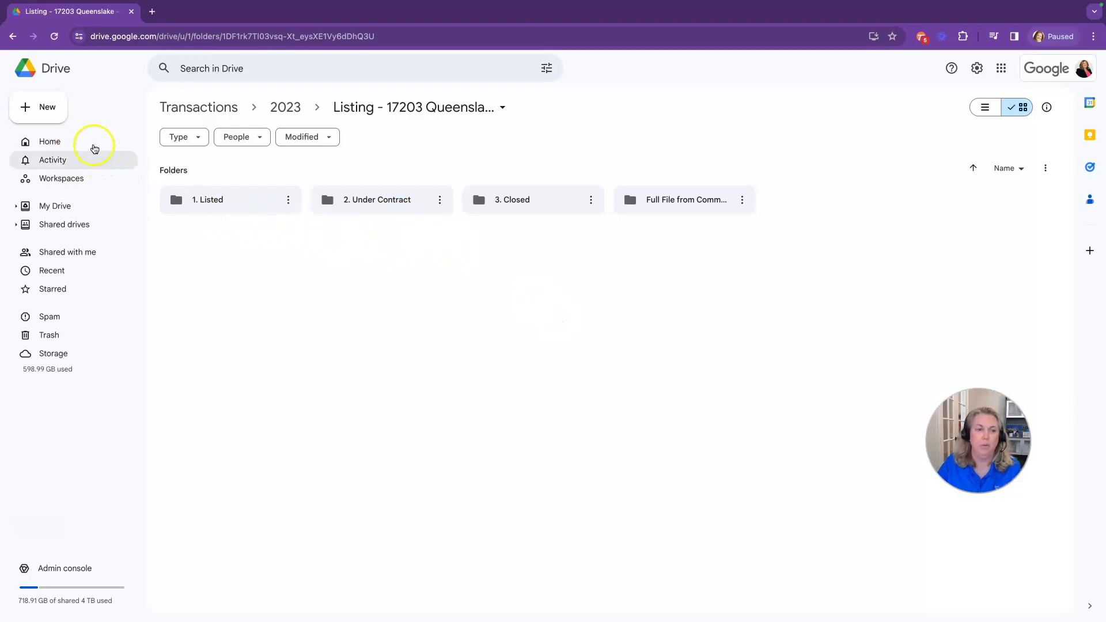
click(53, 116)
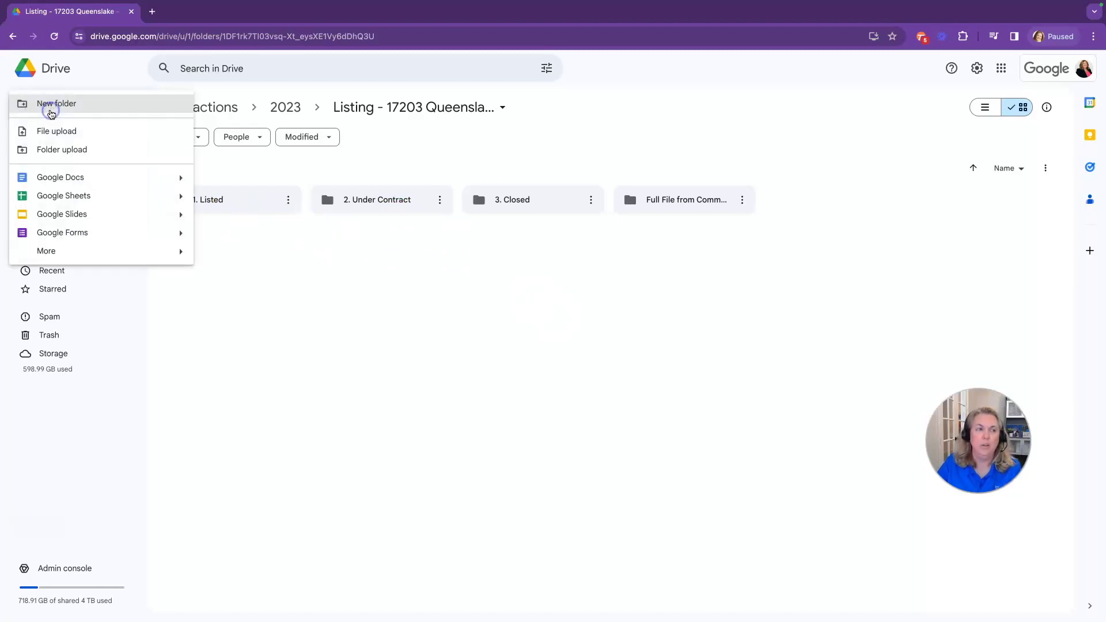
Create a folder called Pics next to the Listed, Under Contract, Closed and Full File folders
click(62, 107)
text(P)
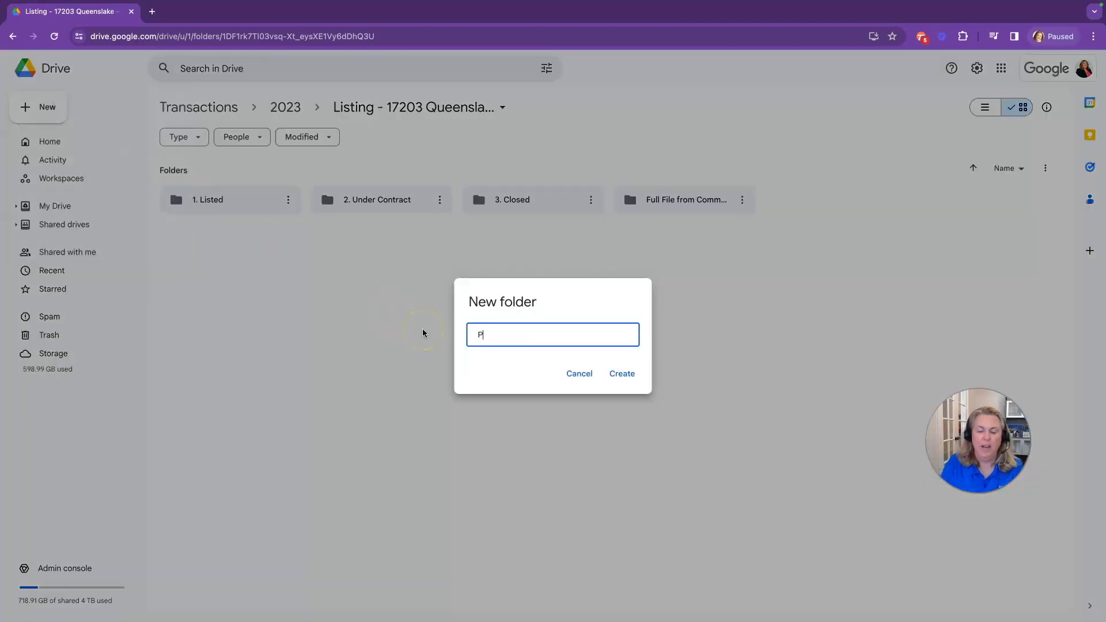
text(ics)
key(Return)
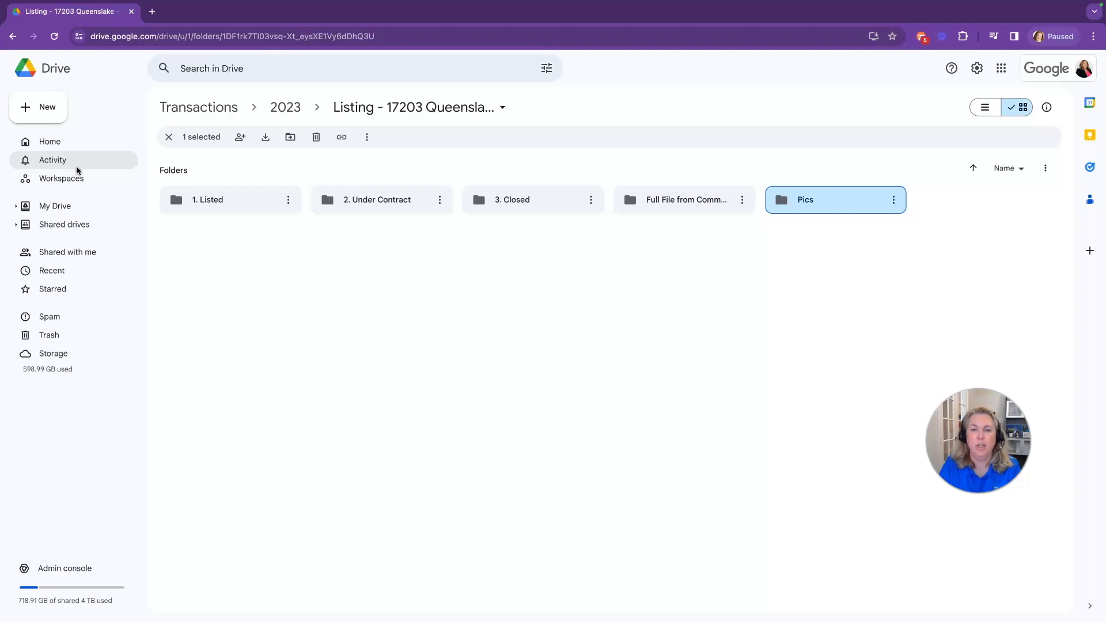
In a new tab, go to agent.kw.com and sign in to KW Command
click(151, 11)
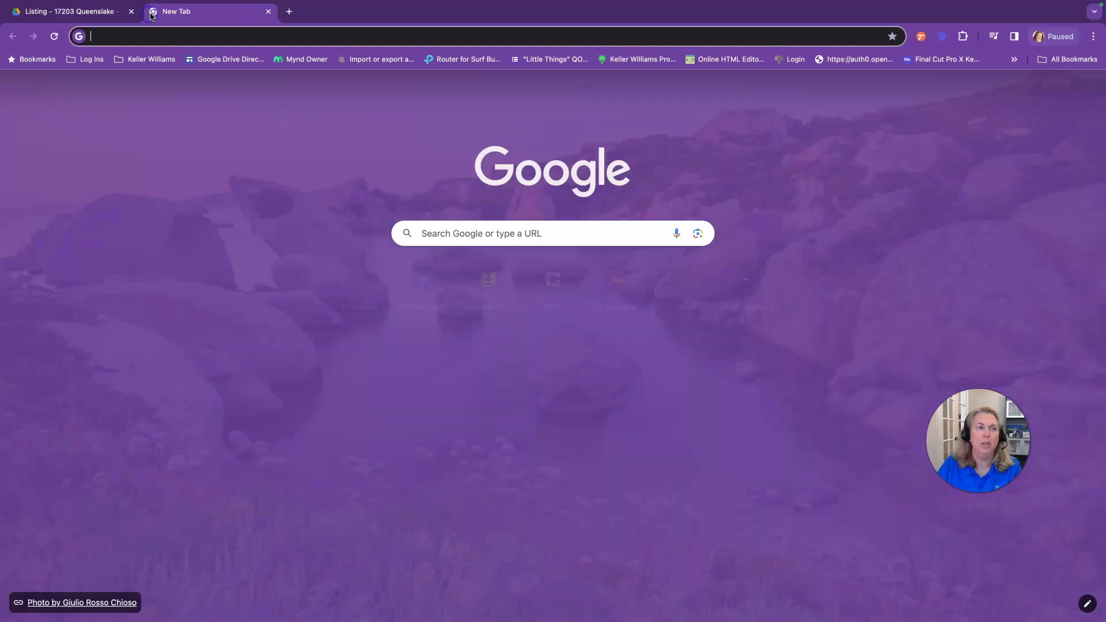
text(ag)
key(Return)
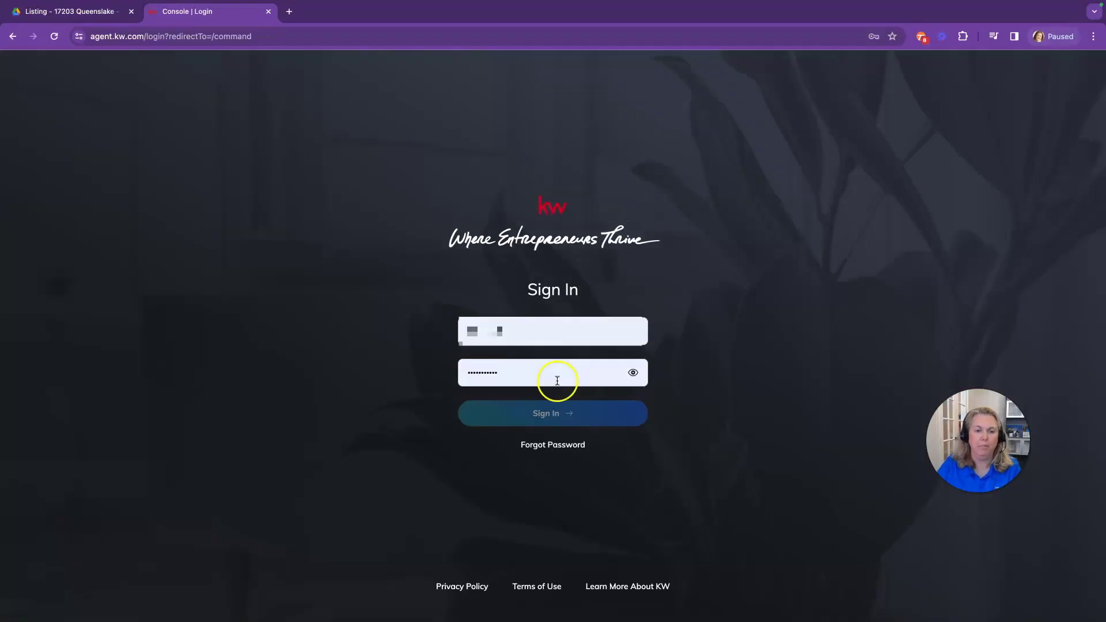
click(553, 410)
click(24, 247)
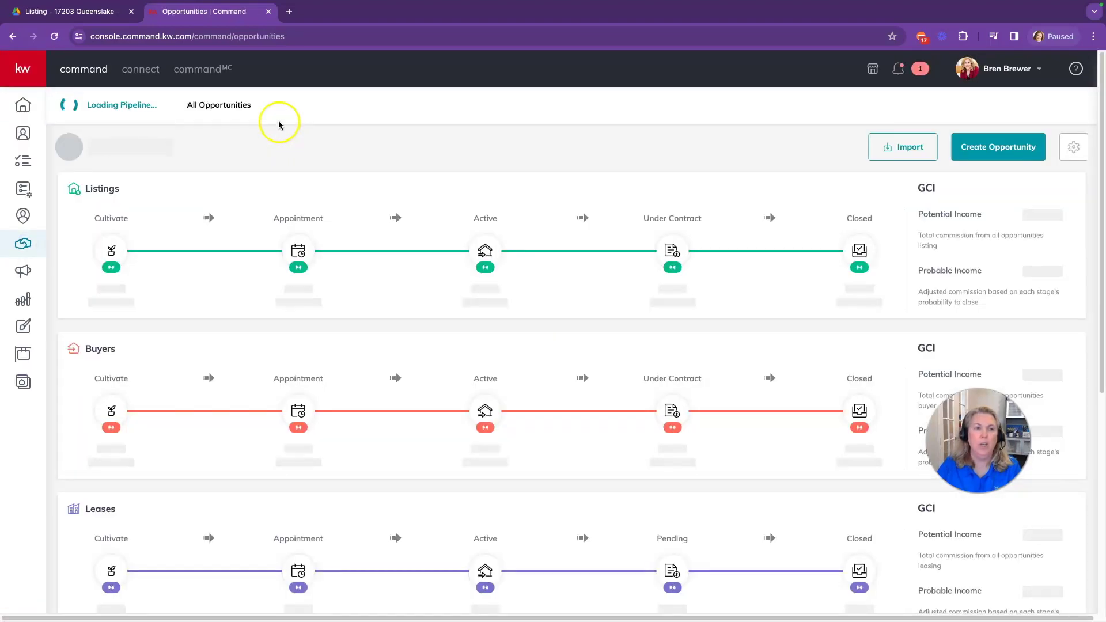
click(219, 105)
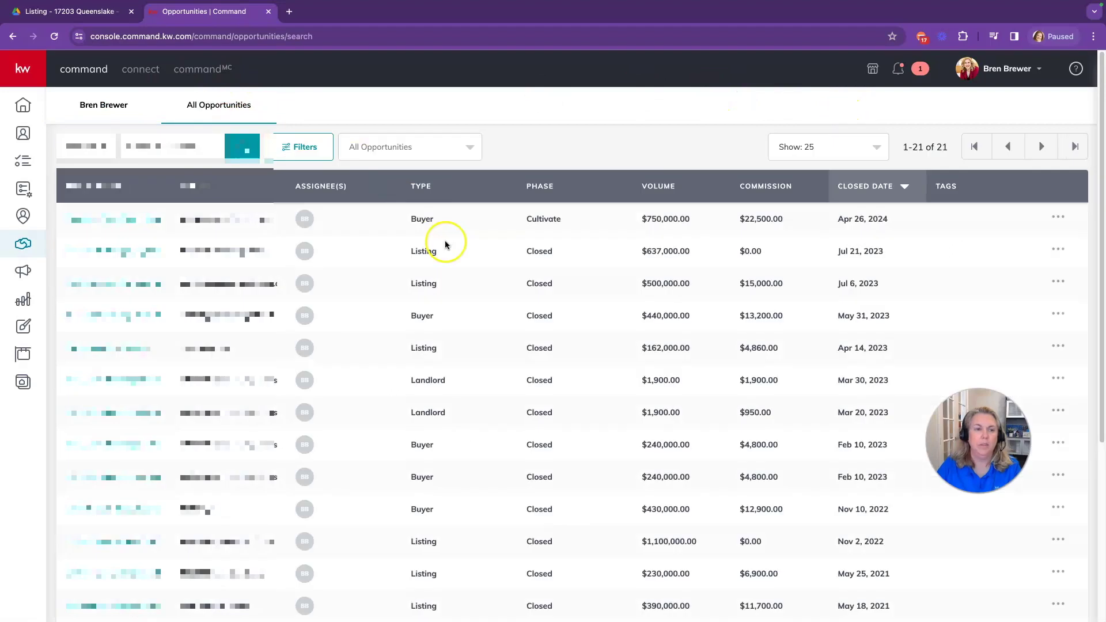
scroll(292, 381, down, 4)
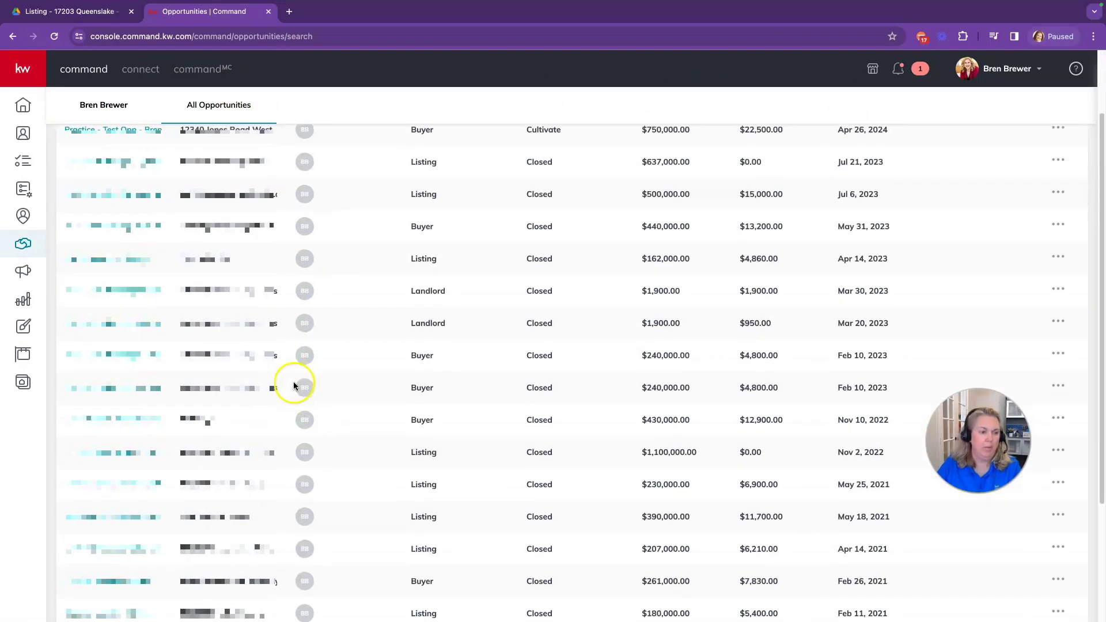
scroll(294, 383, down, 1)
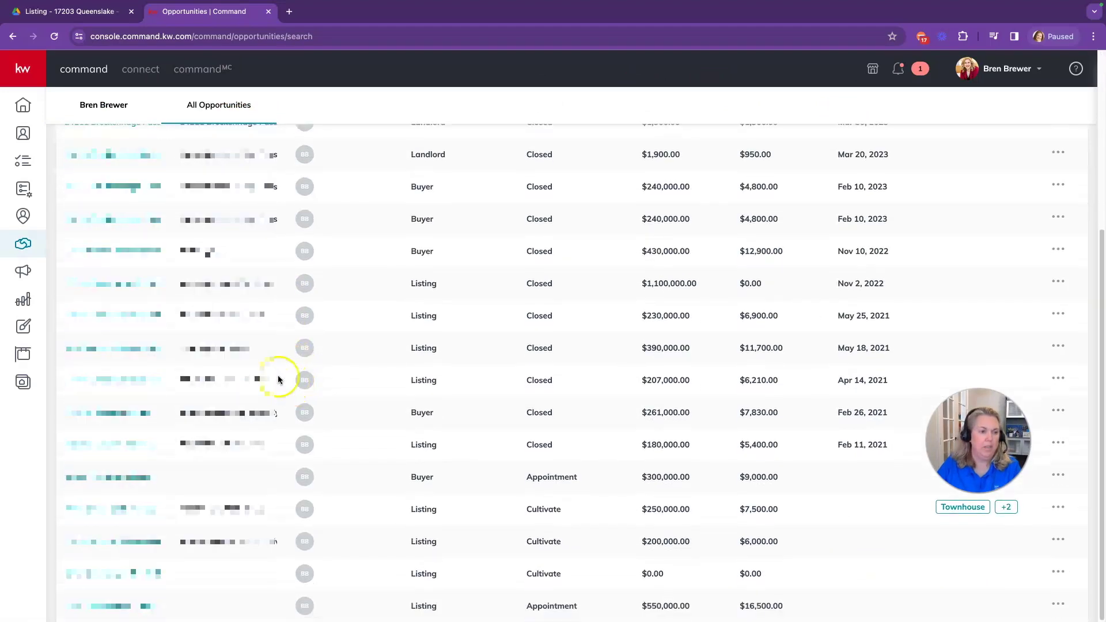
scroll(254, 322, up, 4)
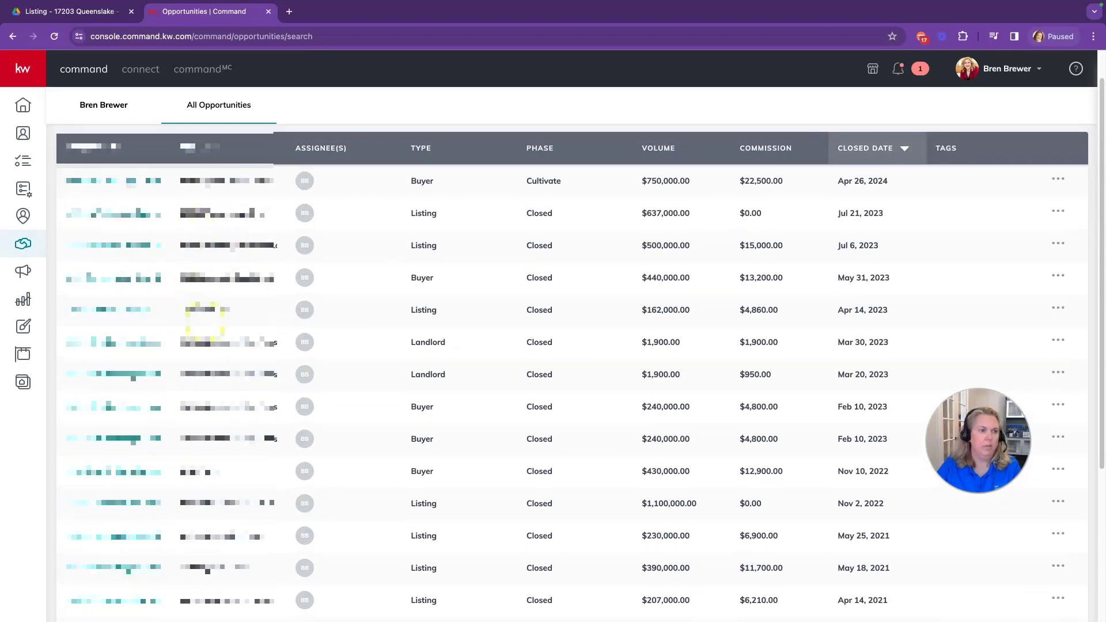
scroll(228, 363, down, 1)
click(132, 421)
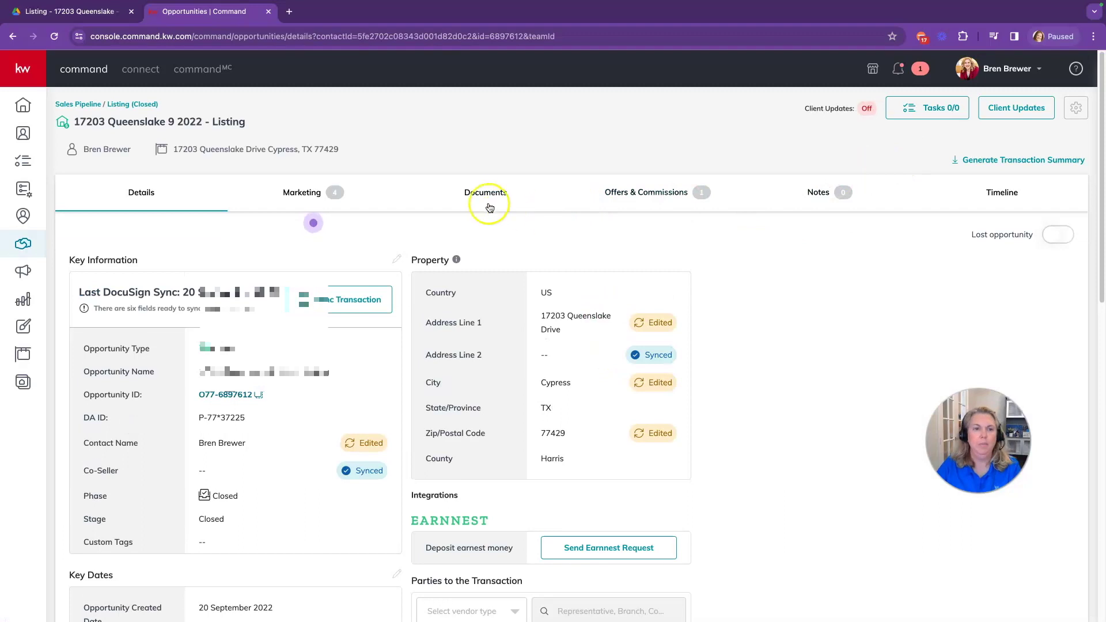
click(481, 194)
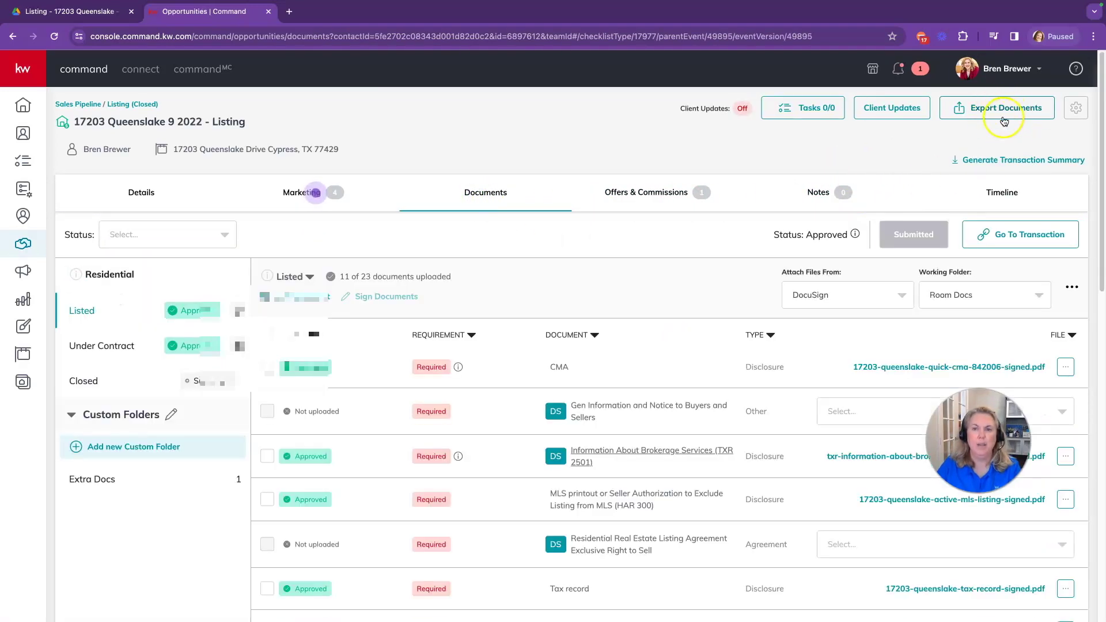
Export all the listing's documents, including all version history
click(1006, 114)
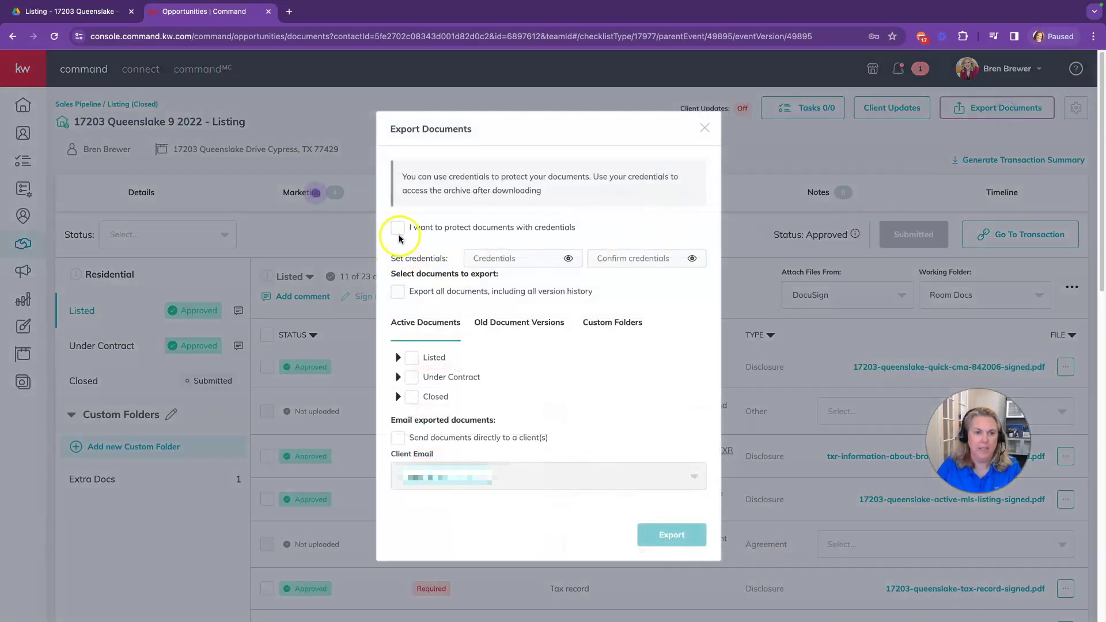
click(399, 298)
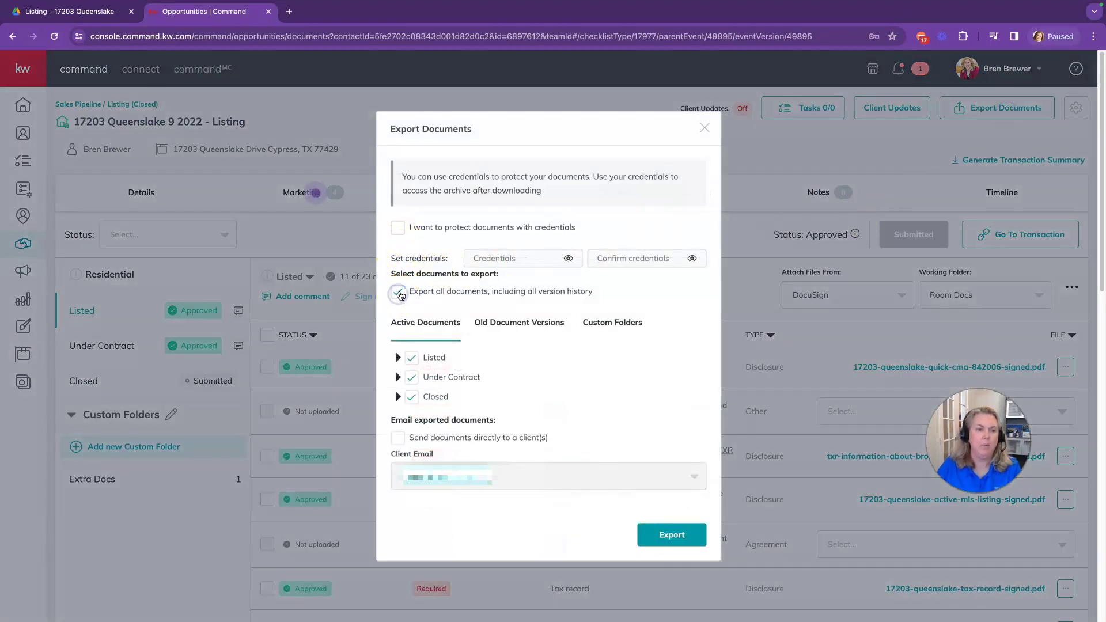
scroll(430, 356, down, 1)
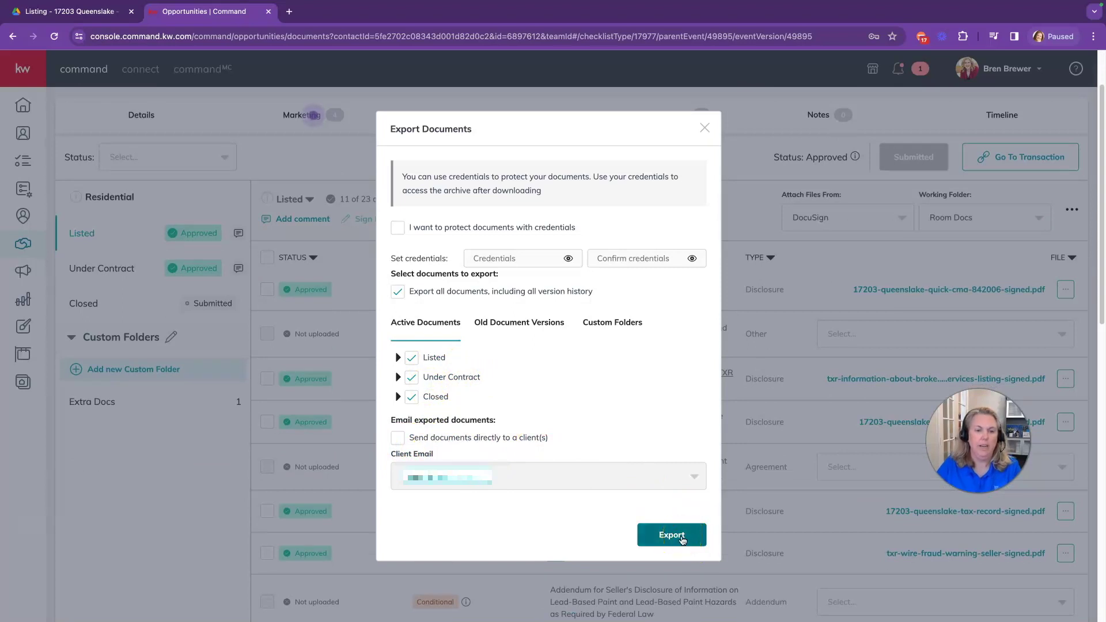
click(670, 540)
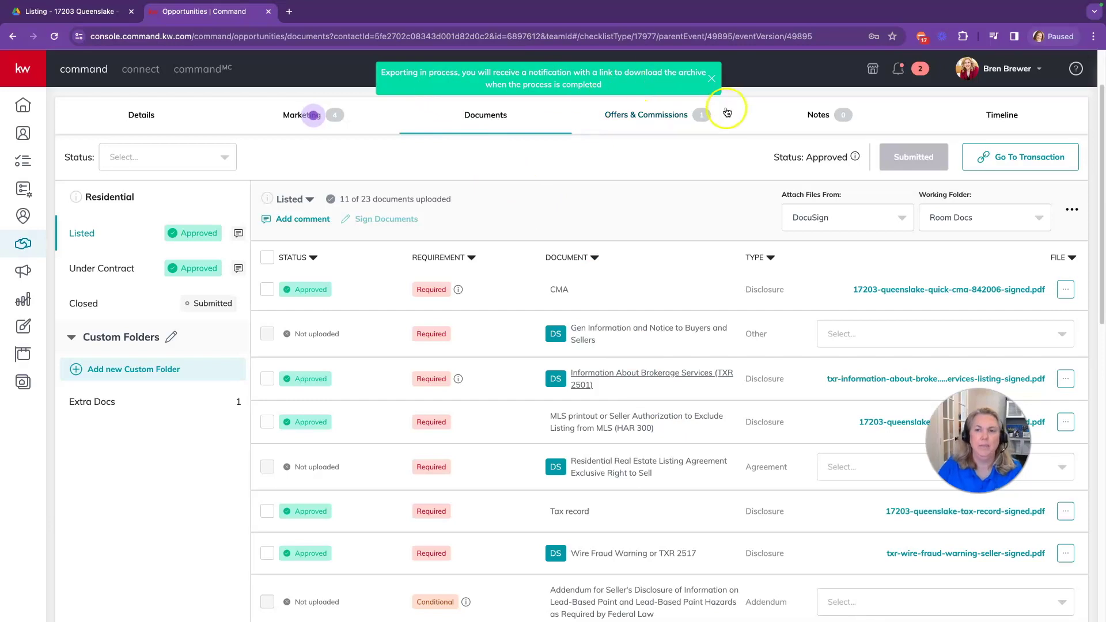
Download the finished export zip from the notification and save it to the Desktop
click(899, 69)
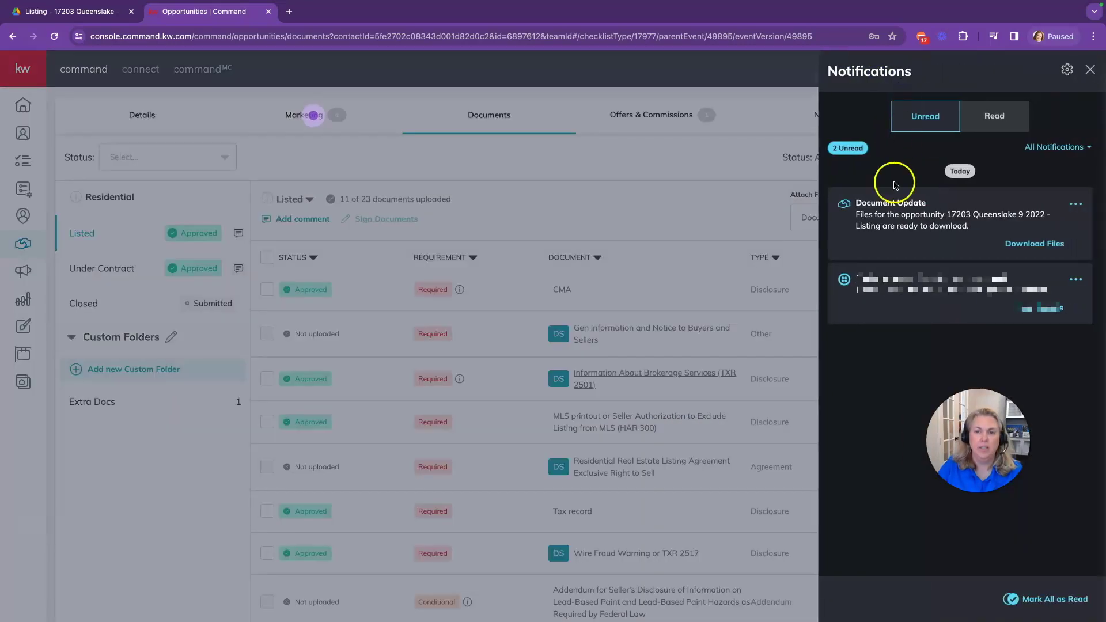
click(1029, 245)
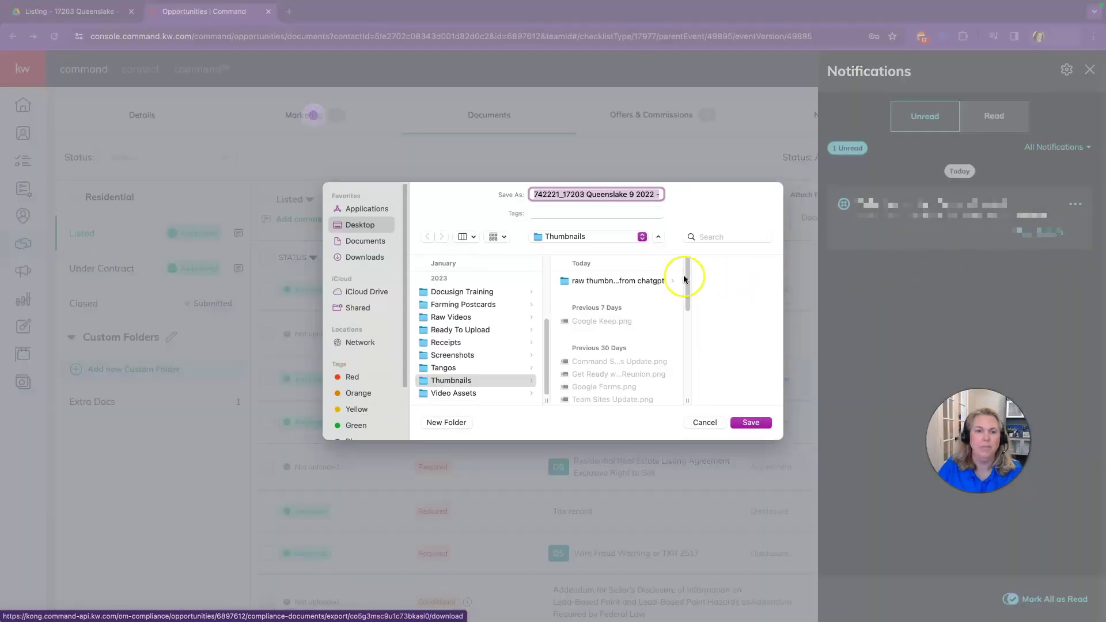
click(364, 224)
click(751, 422)
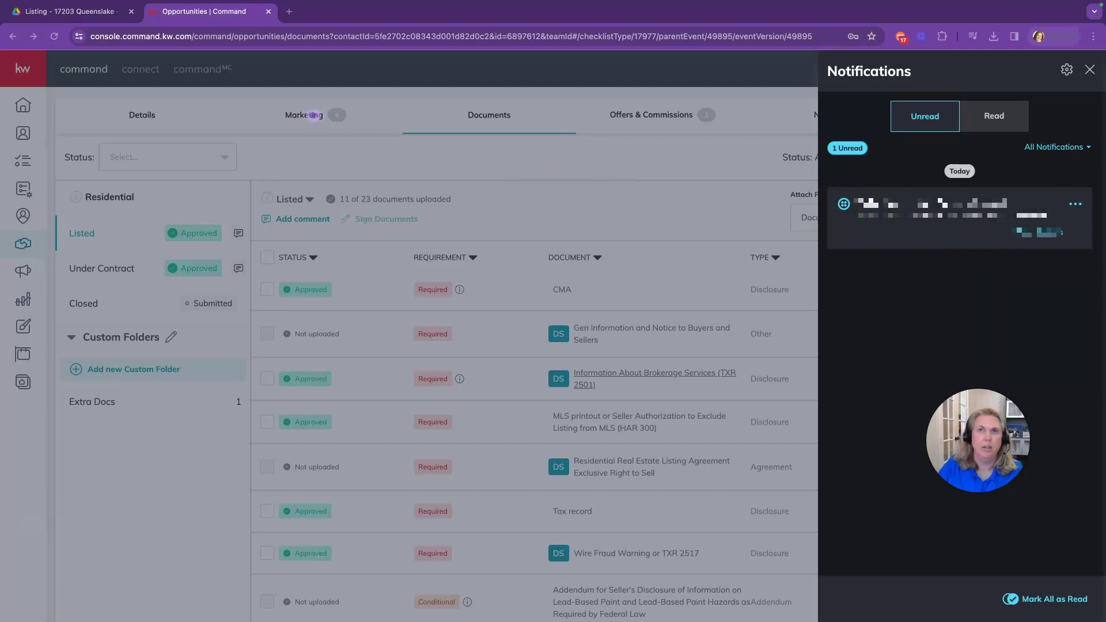
click(111, 14)
click(41, 110)
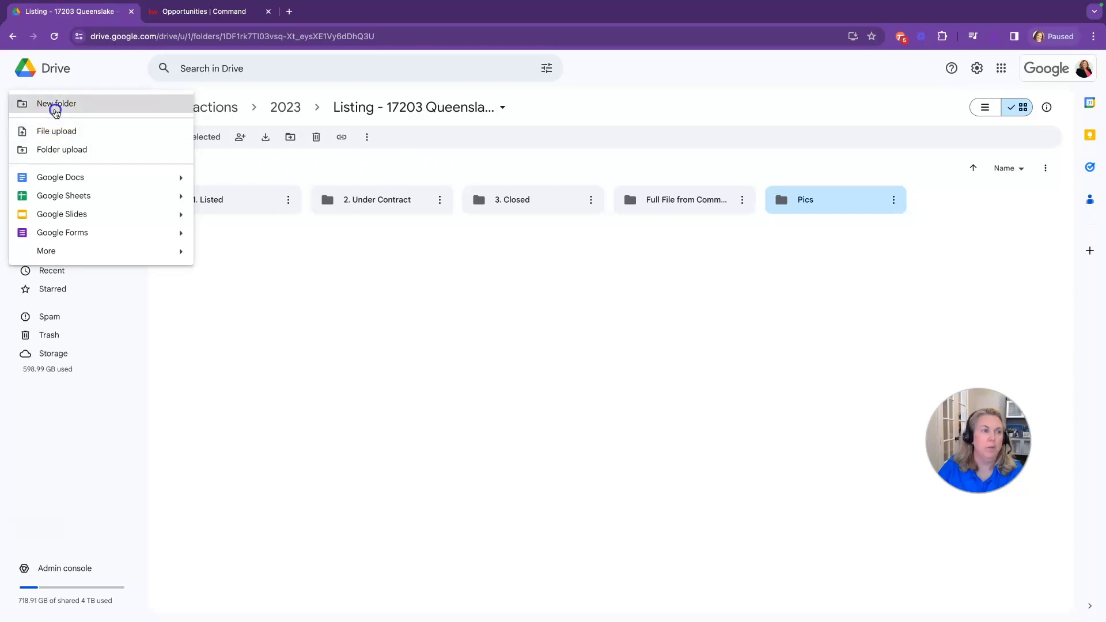
click(54, 106)
text(From Com)
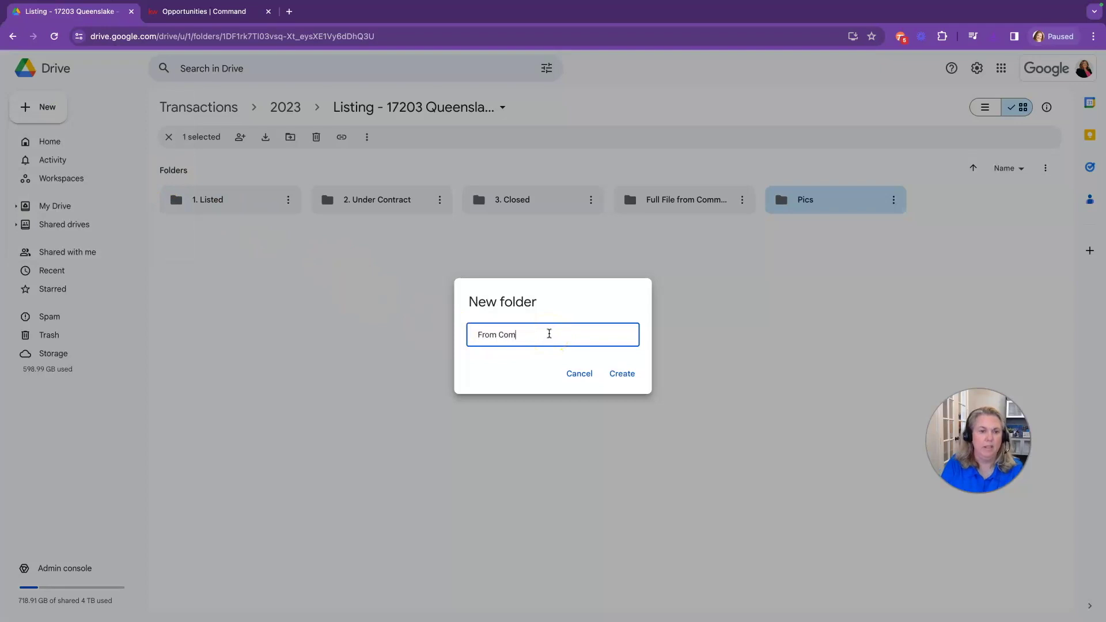
text(mand)
click(621, 374)
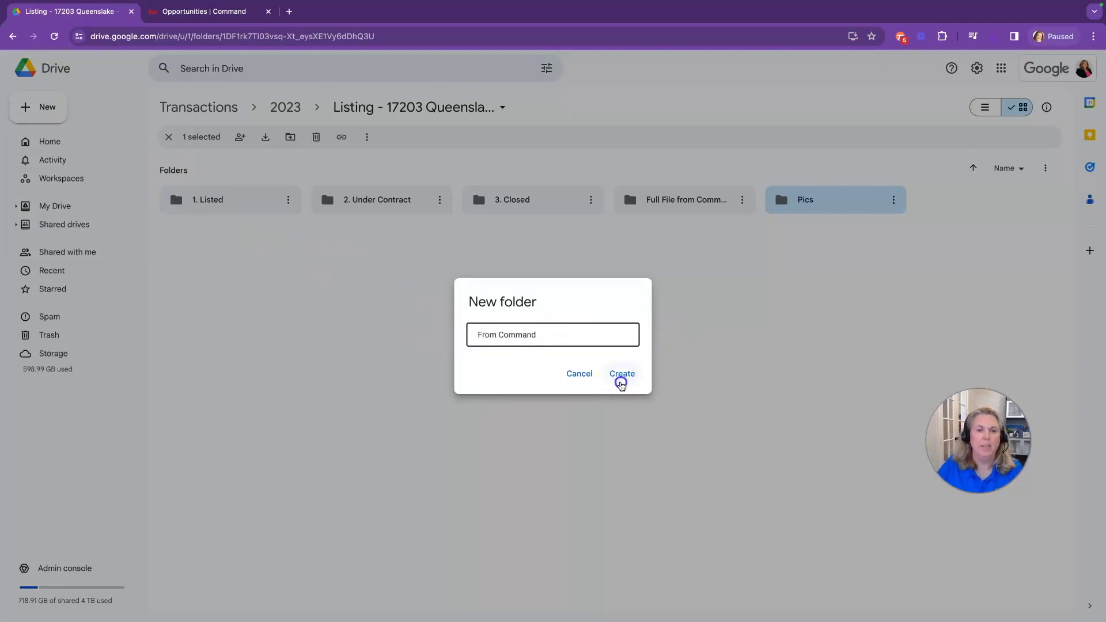
click(698, 200)
double_click(698, 200)
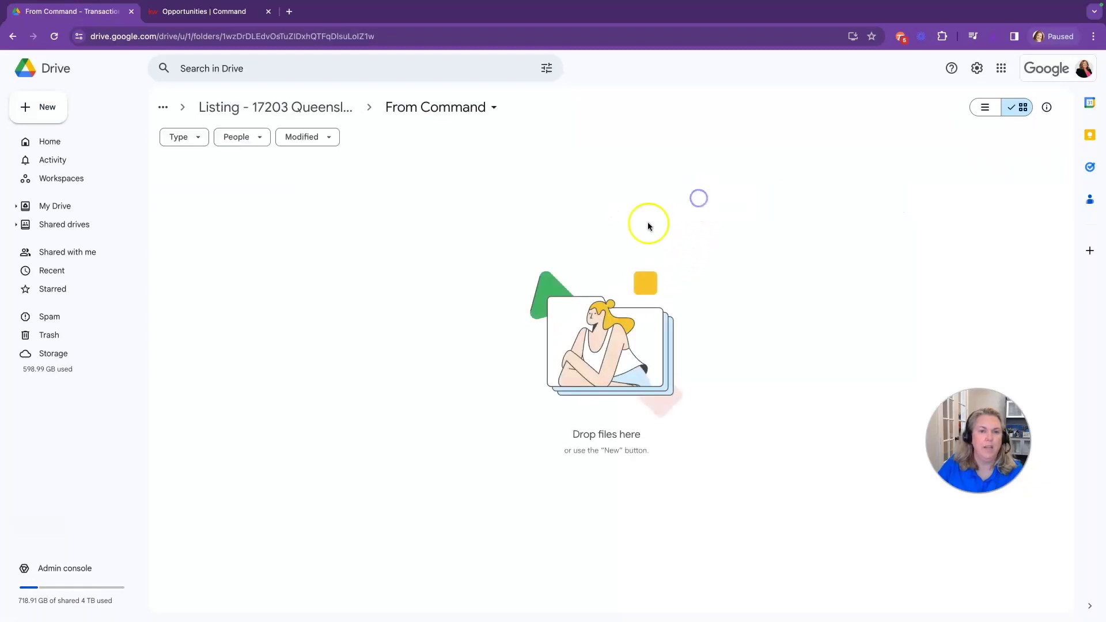
click(57, 110)
click(63, 150)
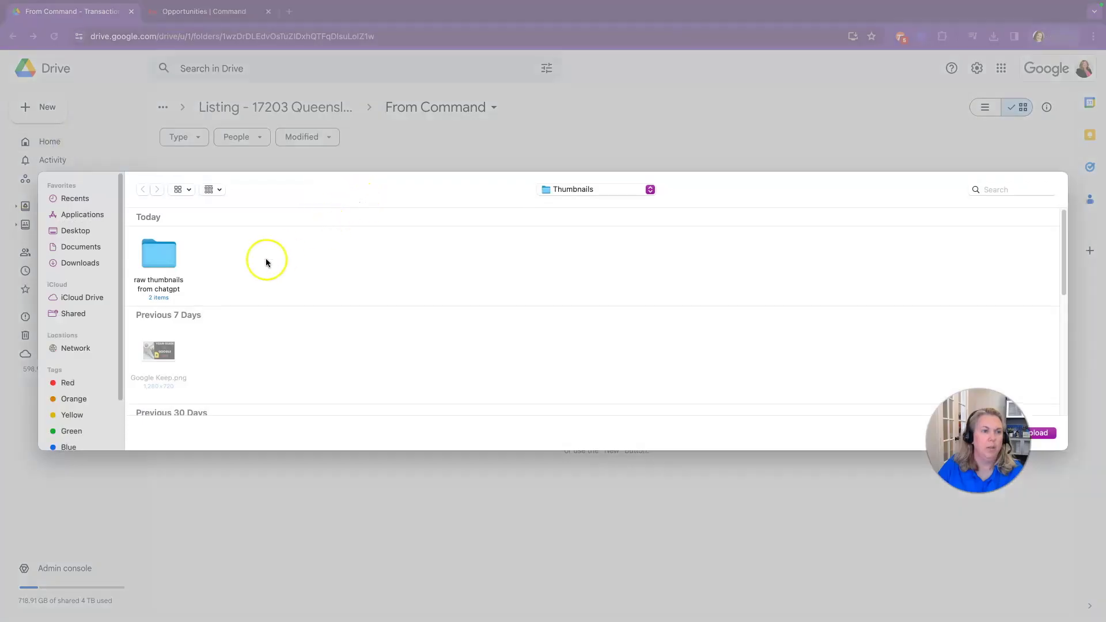
click(83, 231)
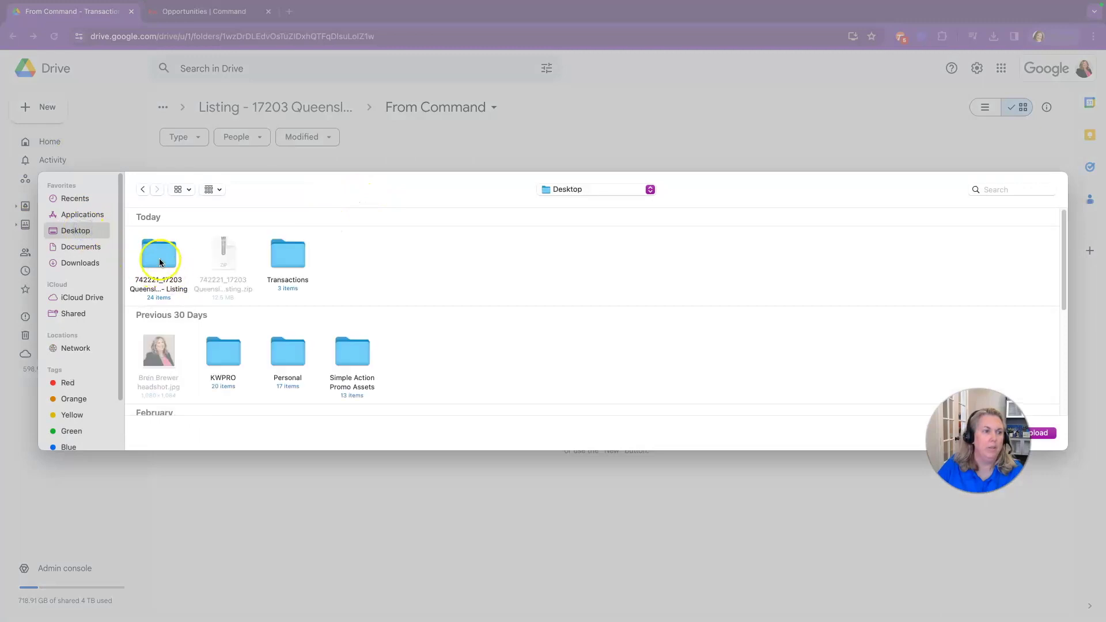
click(166, 281)
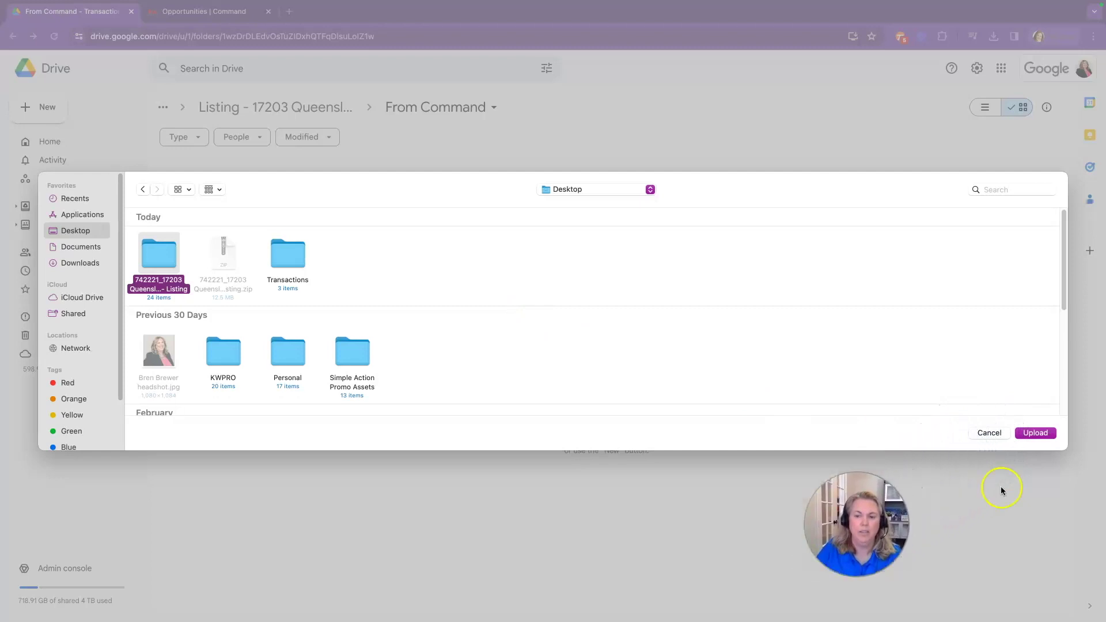
click(1035, 433)
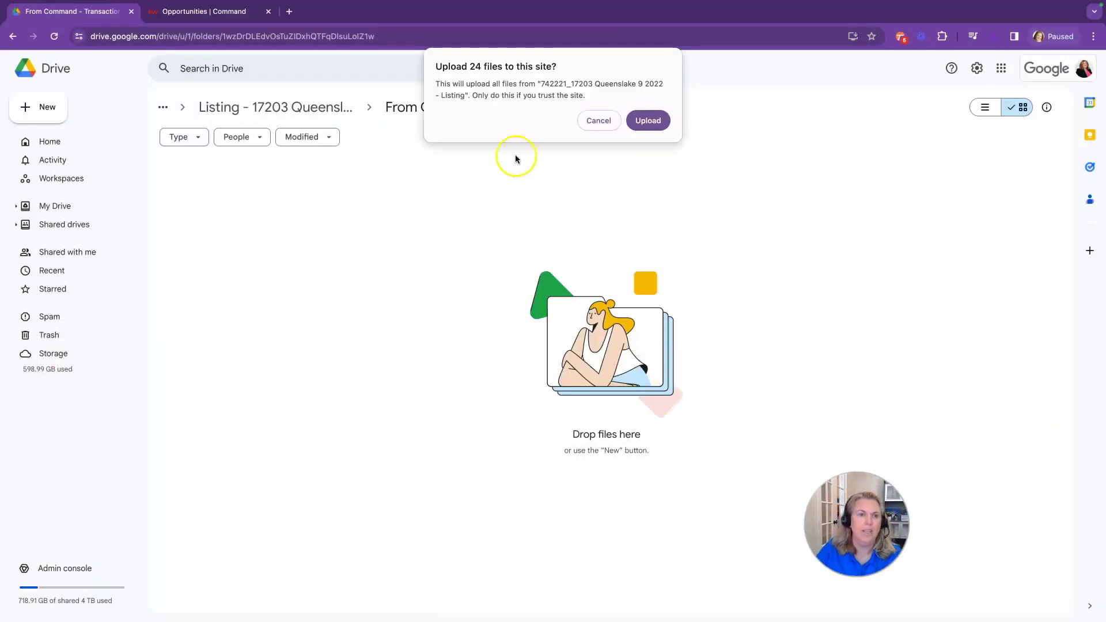
click(648, 121)
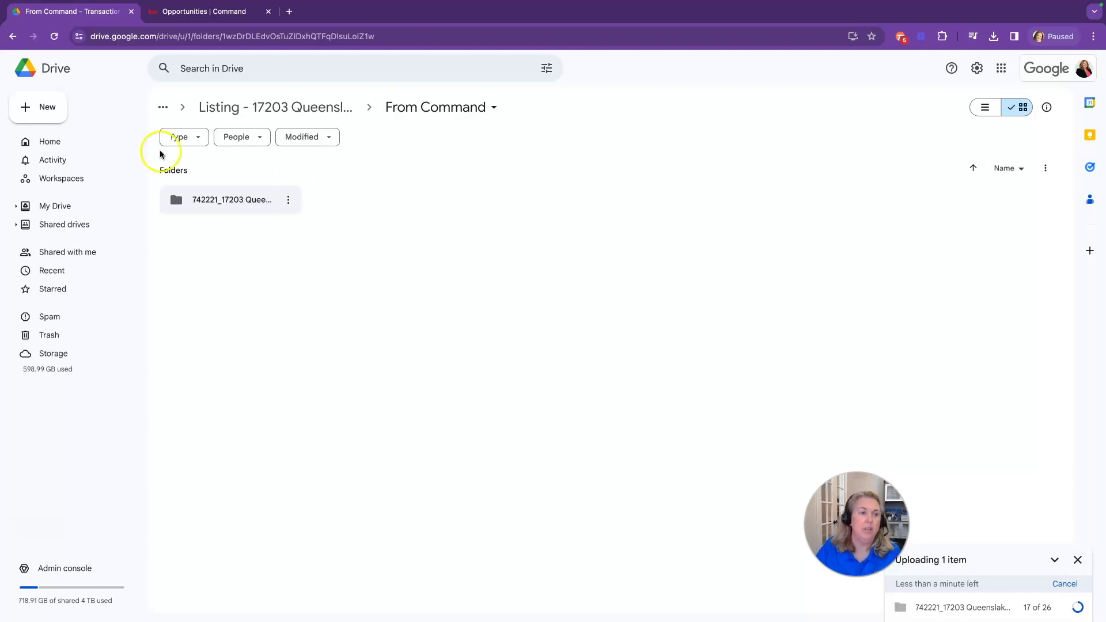
Return to the Transactions drive and search for 'survey'
click(244, 109)
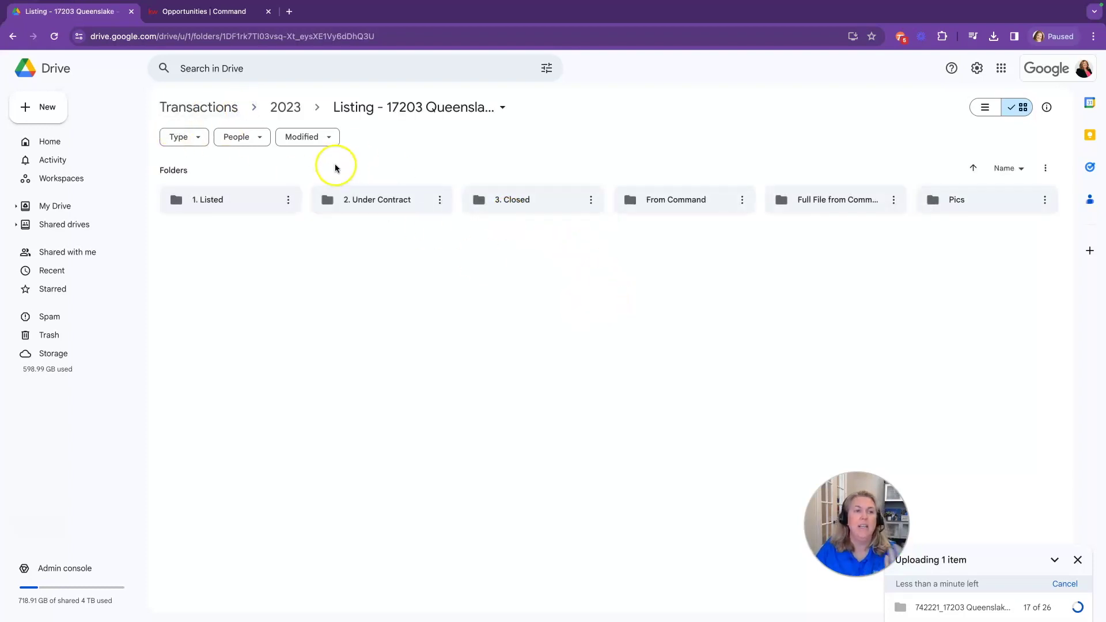
click(218, 109)
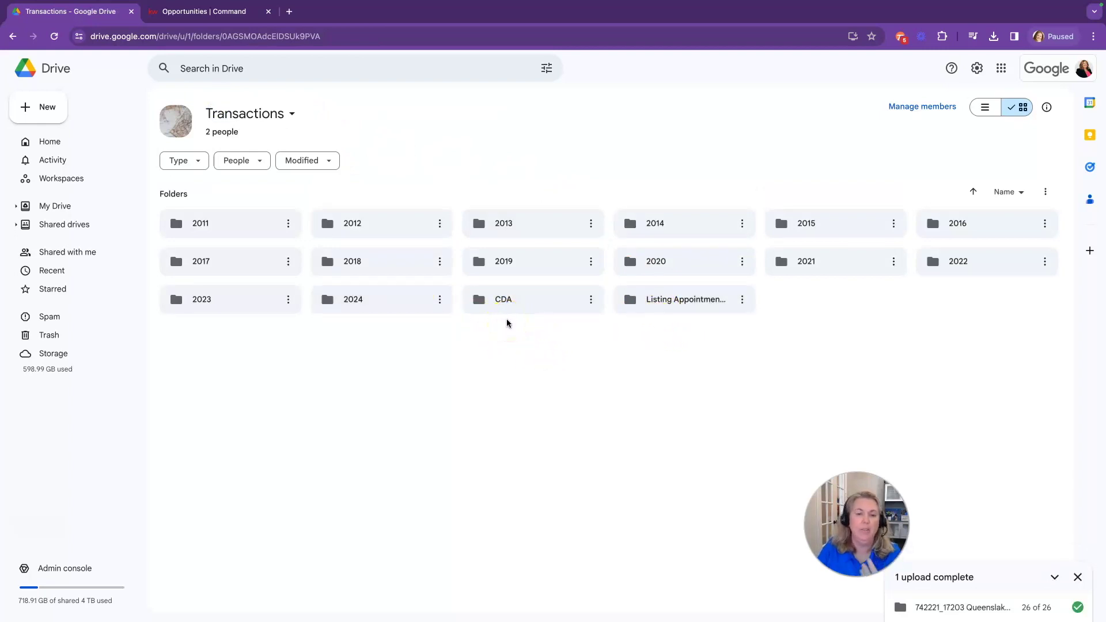
click(401, 65)
text(survey)
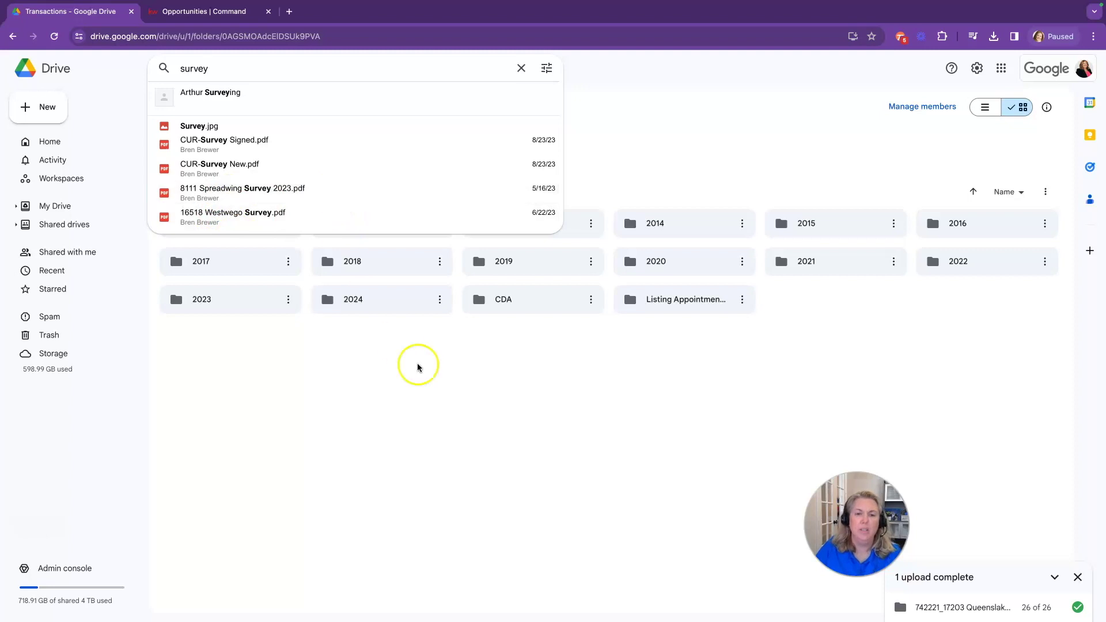
click(583, 425)
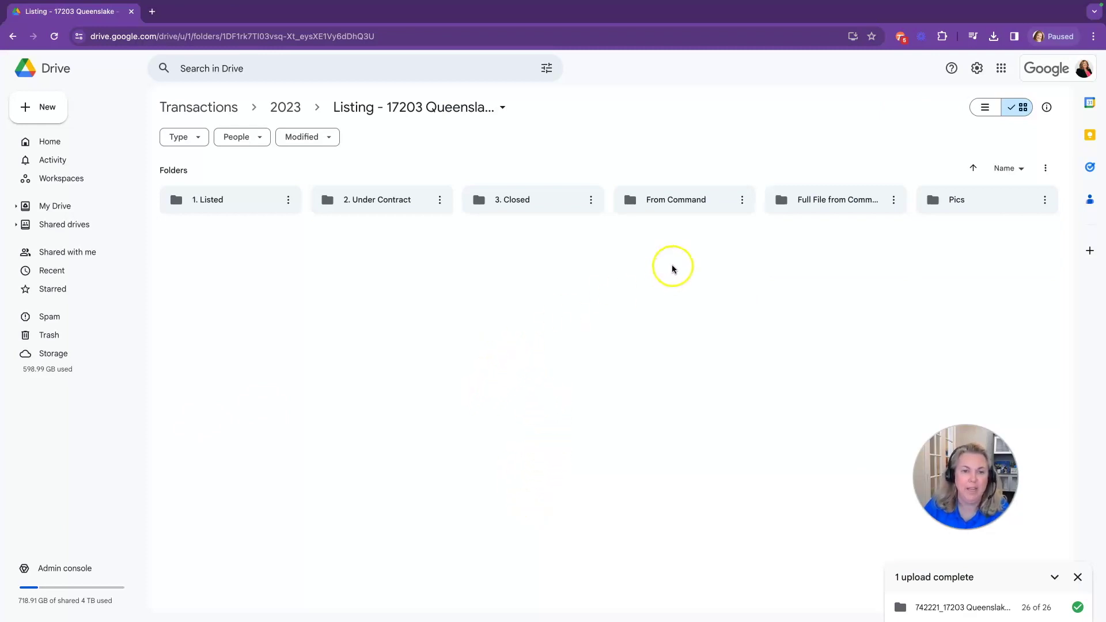
double_click(671, 208)
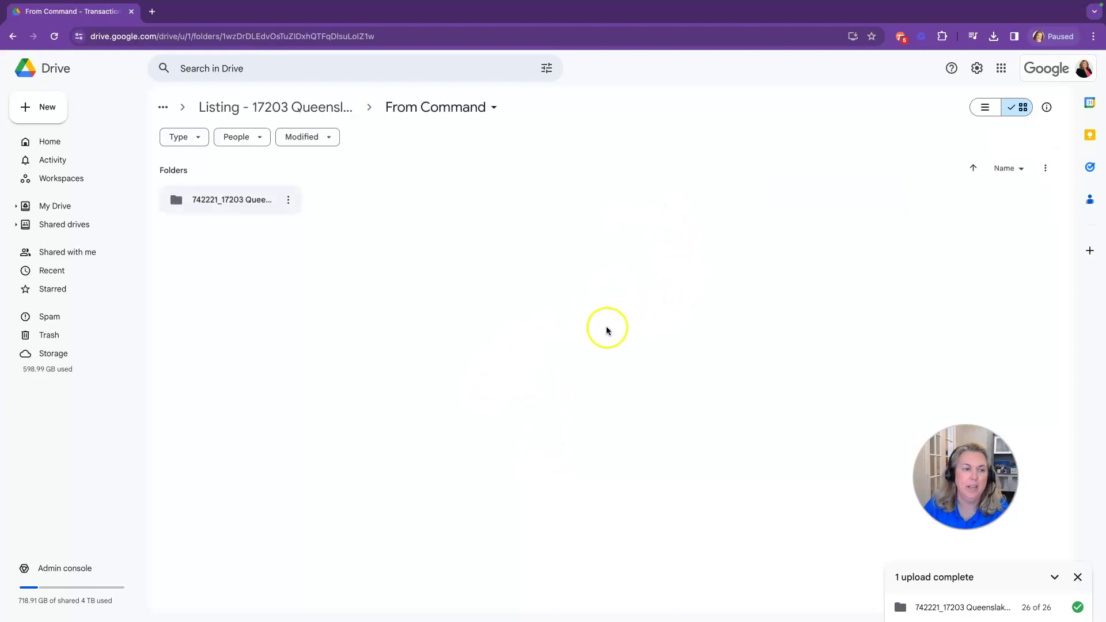
double_click(220, 210)
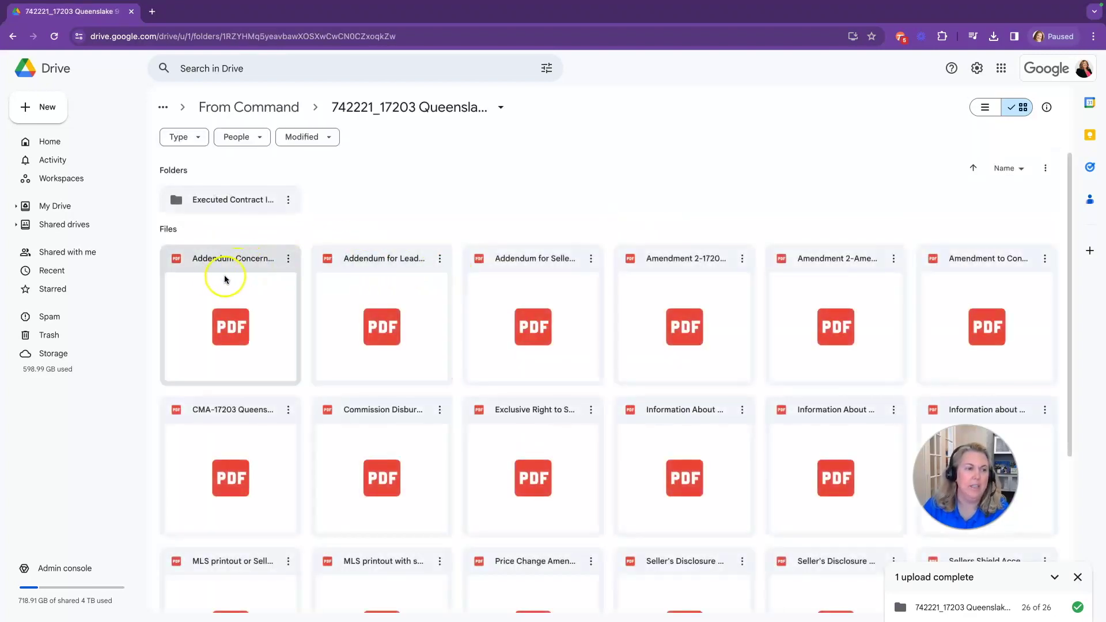
scroll(321, 369, down, 1)
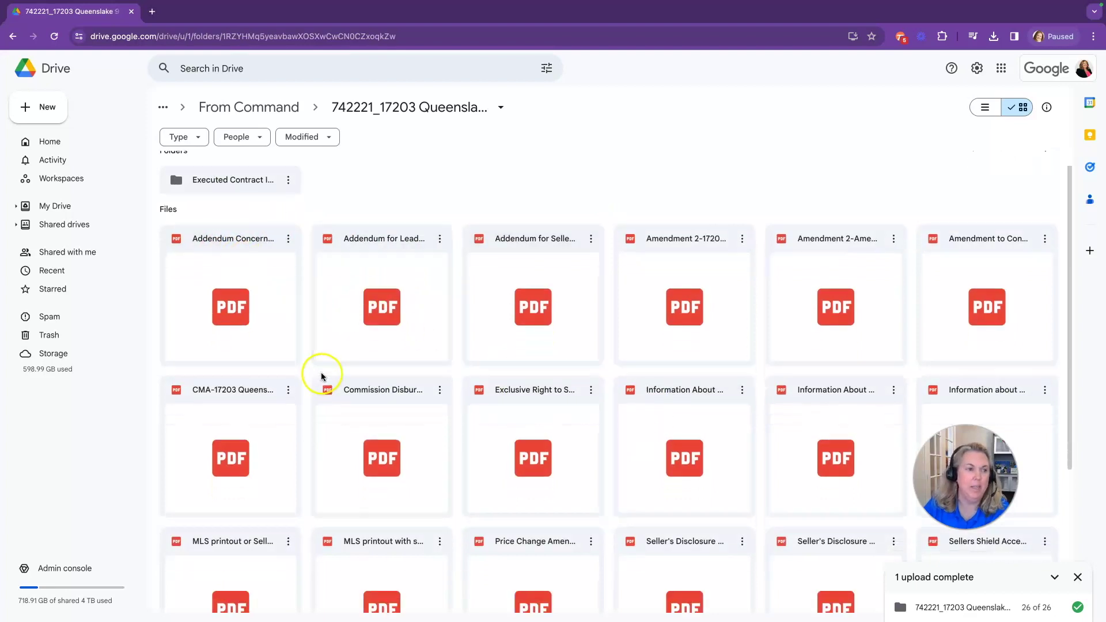
scroll(320, 374, up, 1)
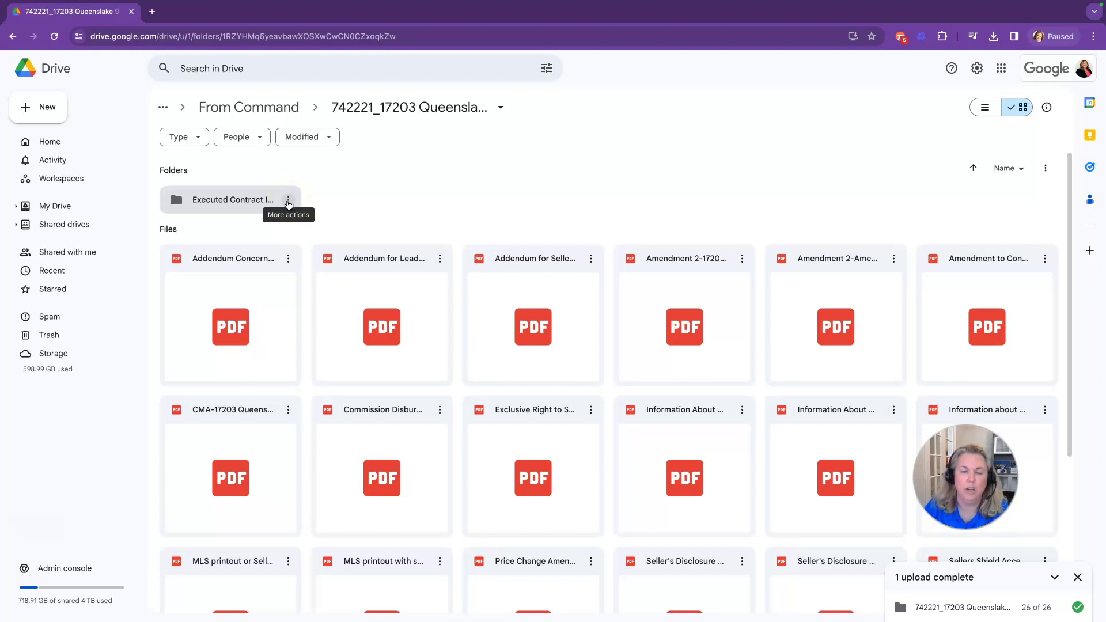
click(288, 202)
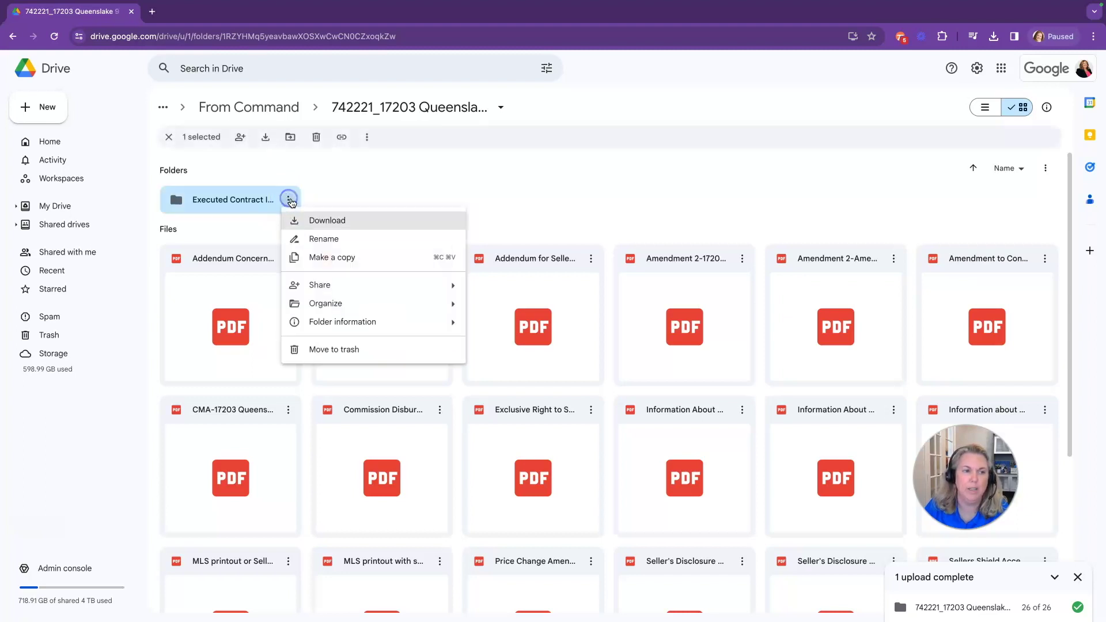
mouse_move(321, 304)
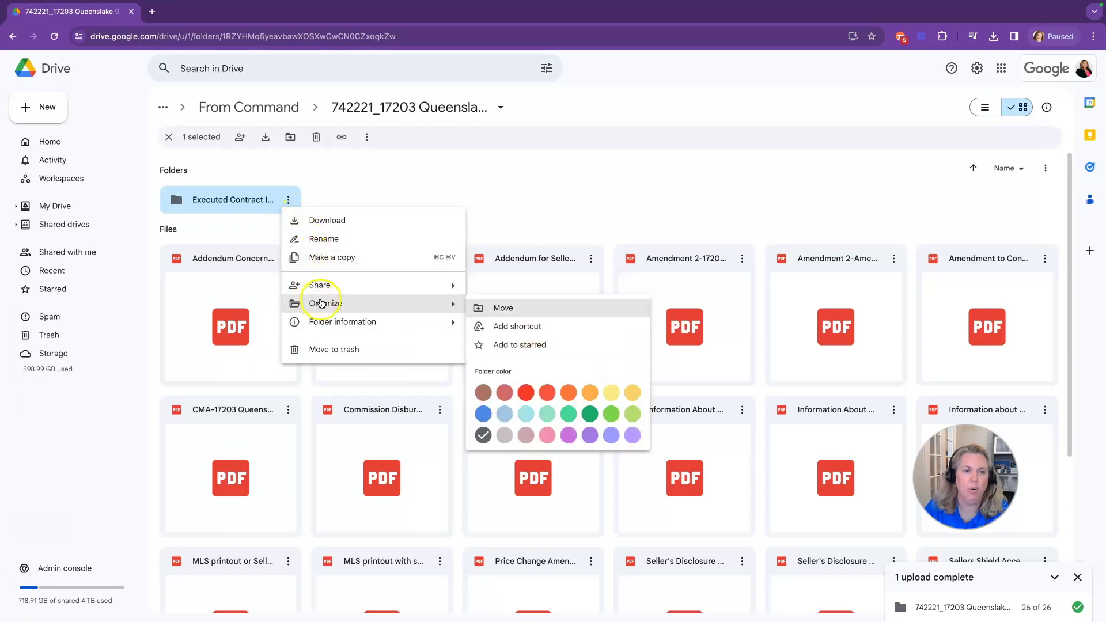
click(492, 313)
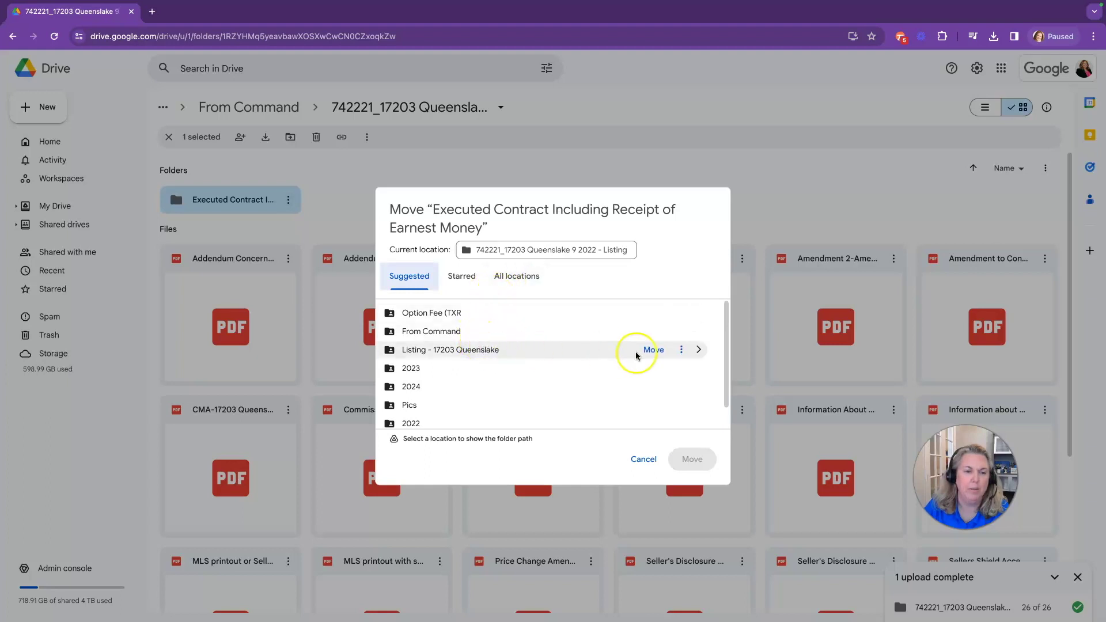
click(699, 349)
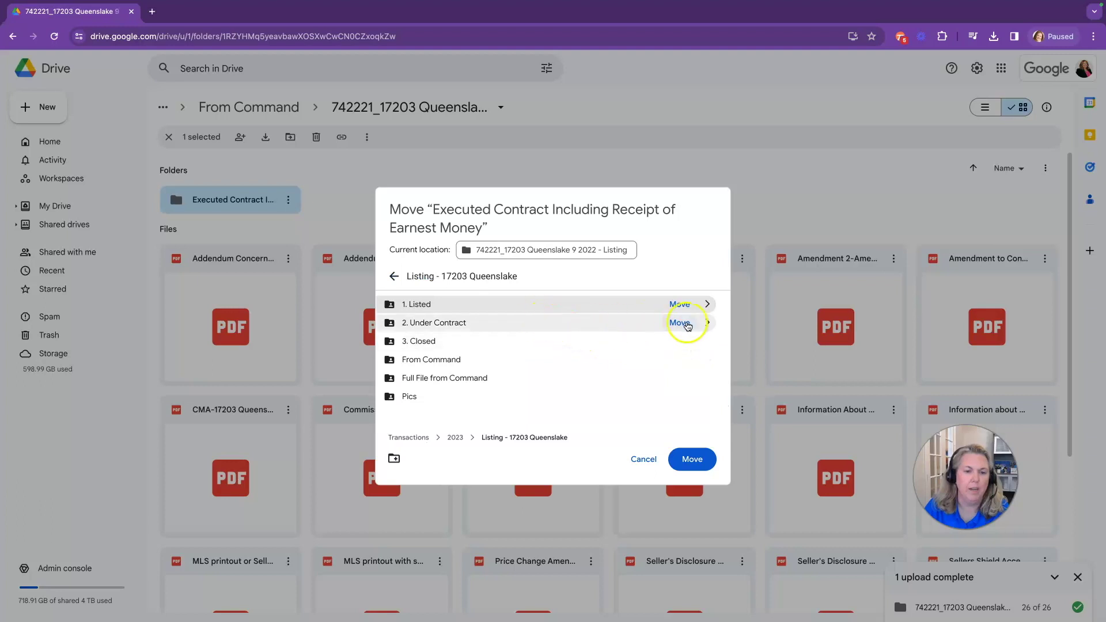
click(680, 323)
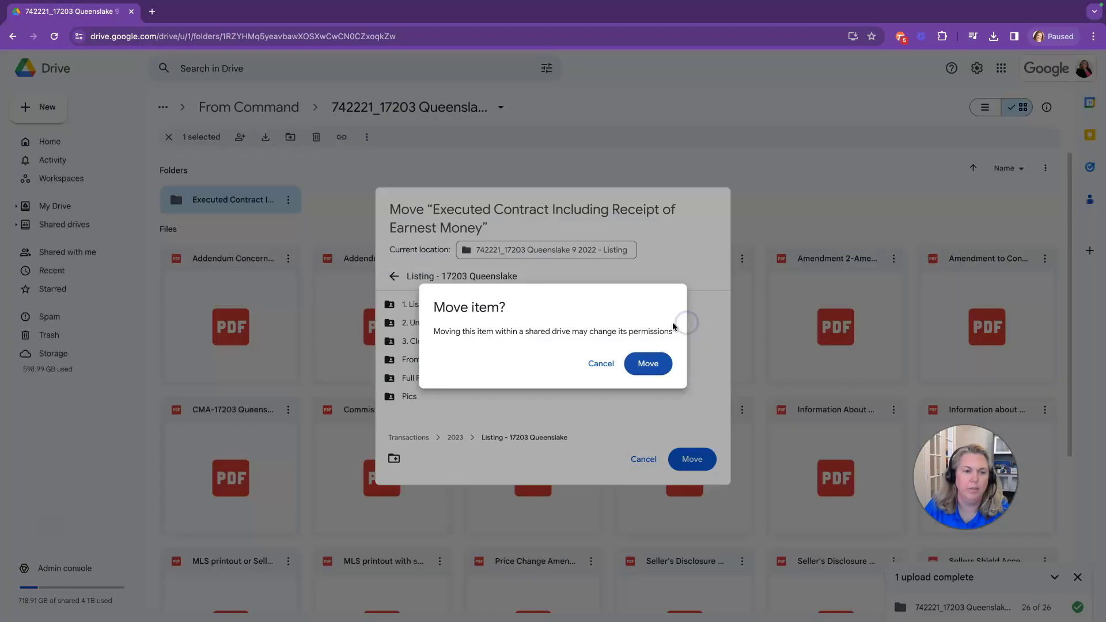
click(648, 364)
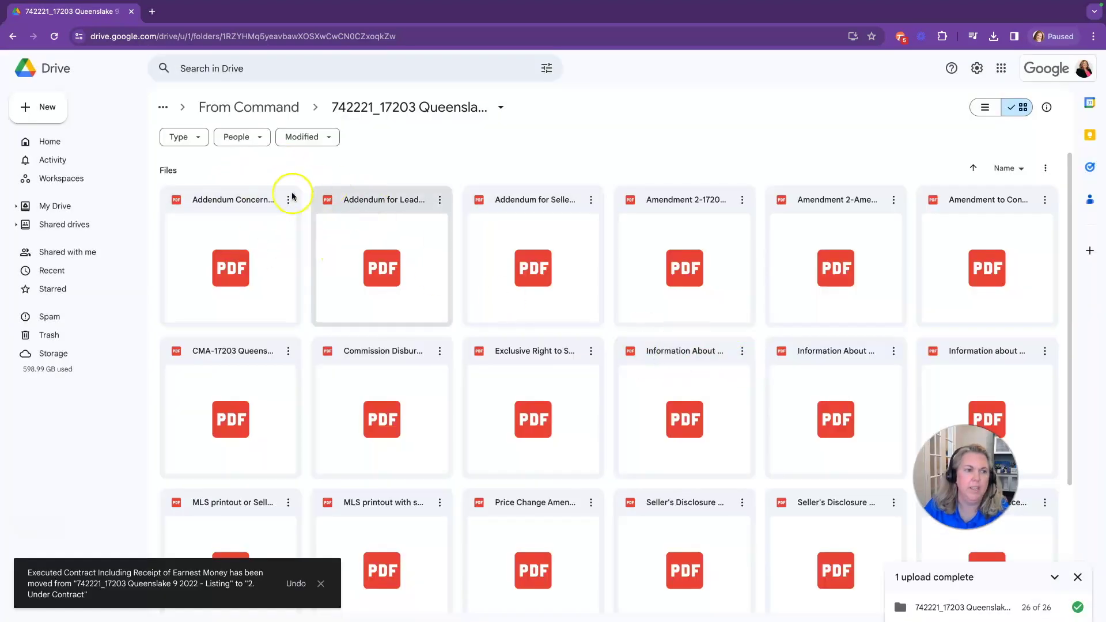
click(210, 108)
Check that the moved contract folder now sits in 2. Under Contract
click(211, 109)
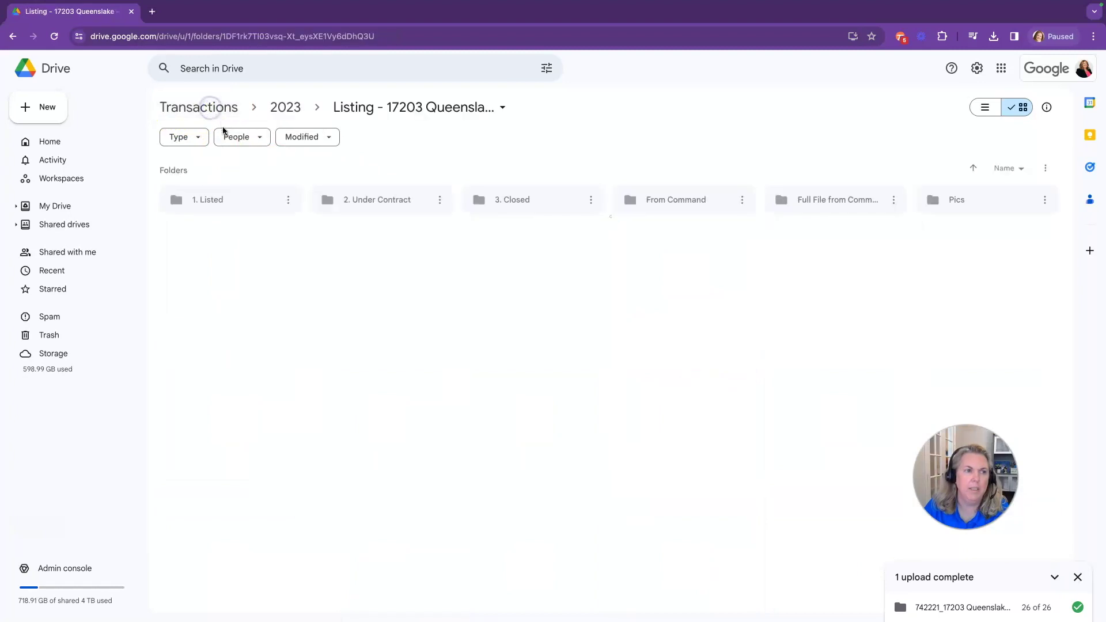
double_click(389, 203)
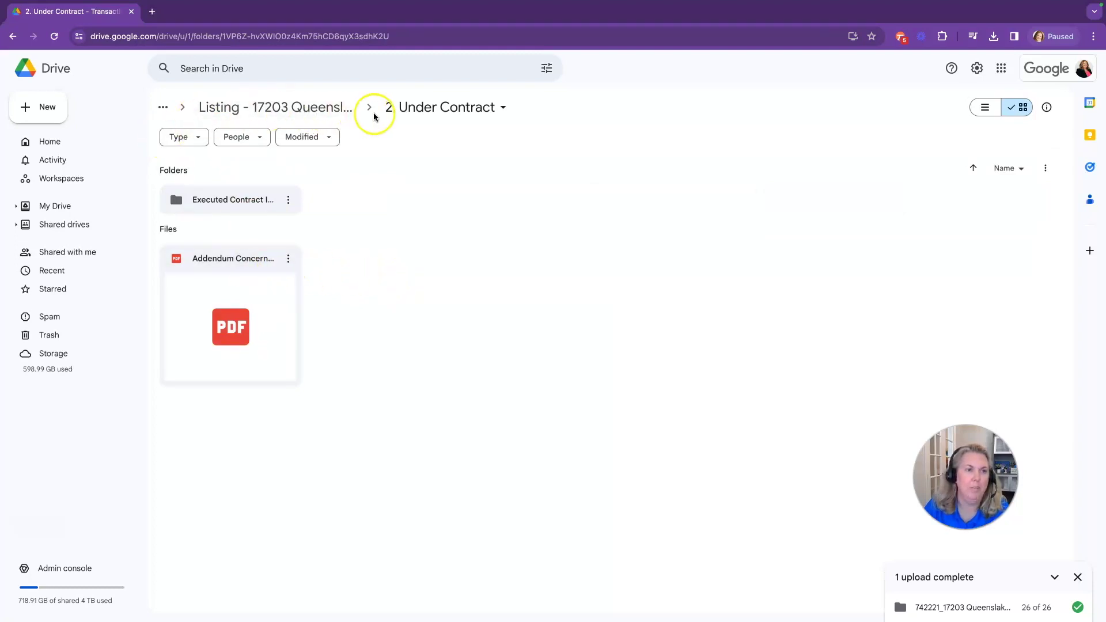
click(239, 106)
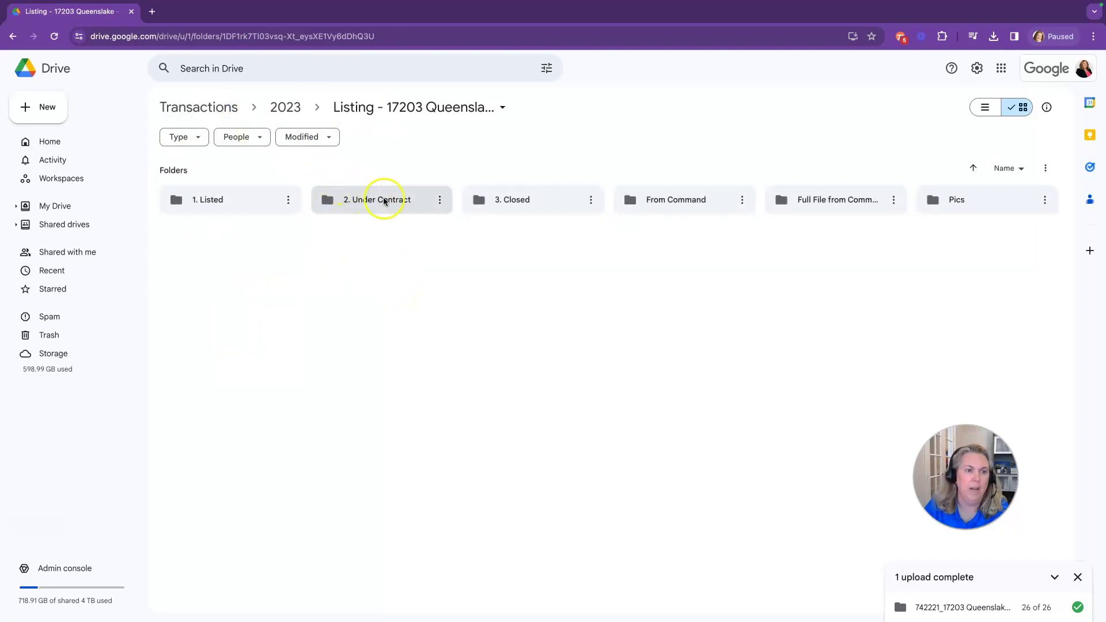
double_click(666, 201)
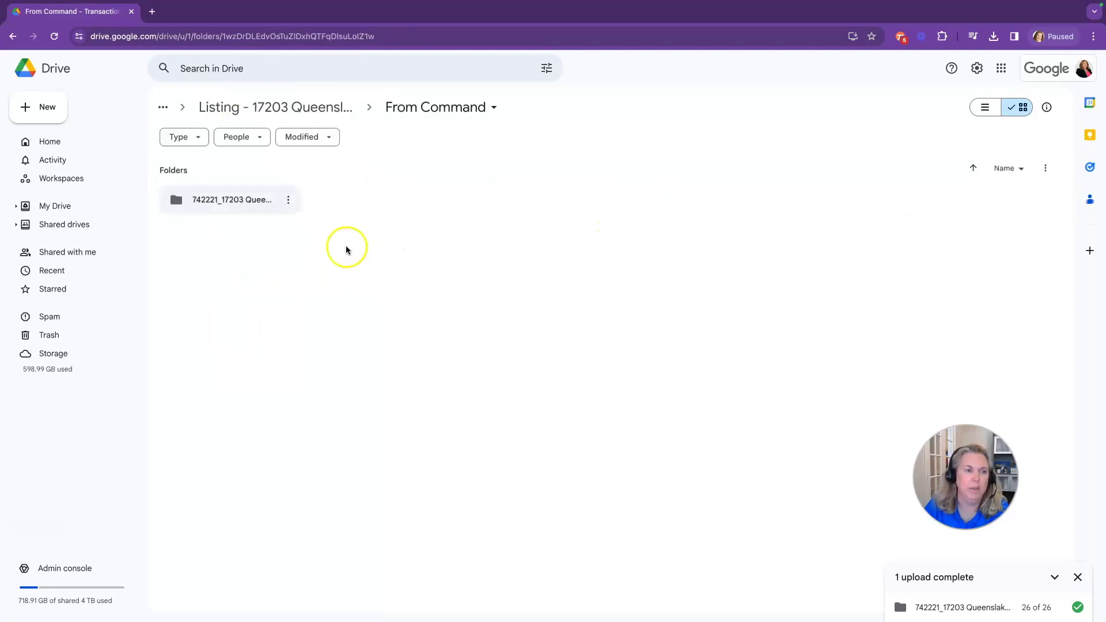
double_click(249, 200)
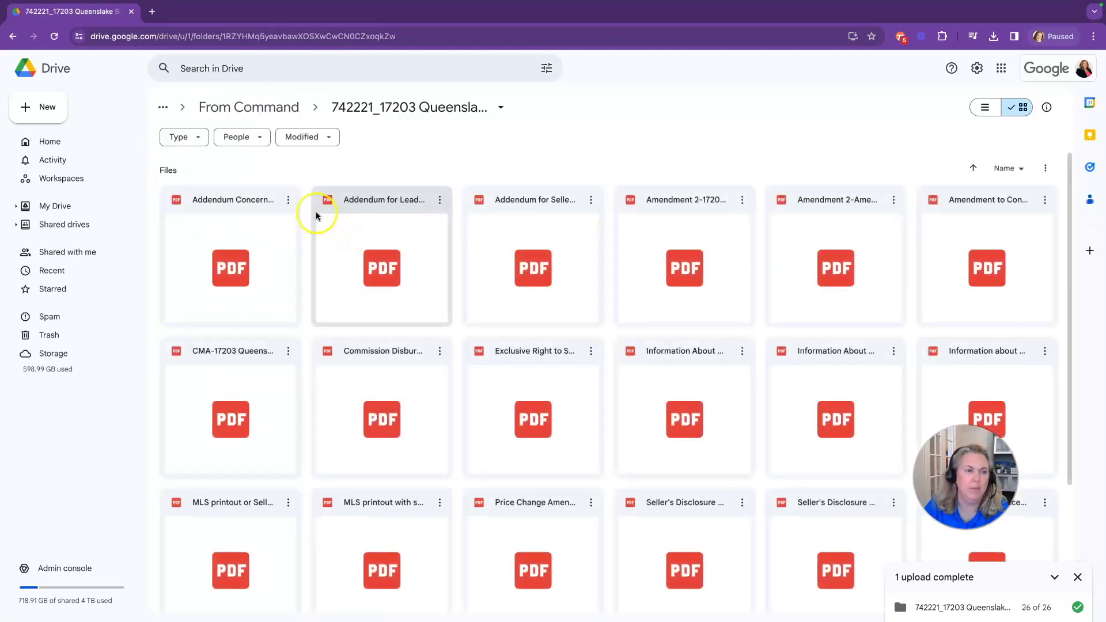
double_click(226, 201)
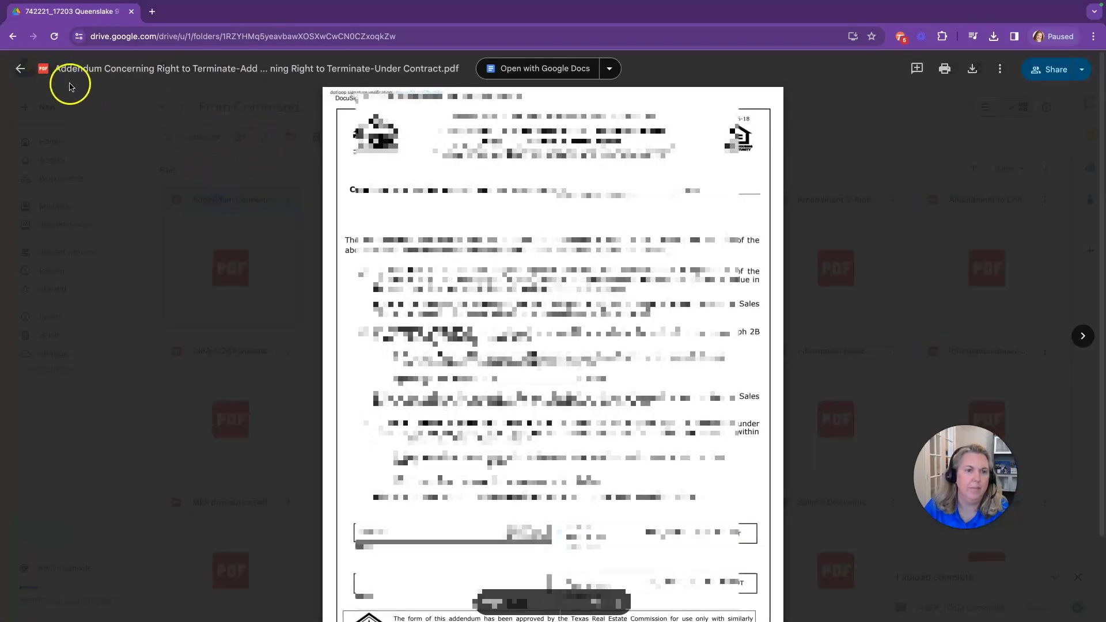
Close the preview and move the Addendum Concerning Right to Terminate PDF into 2. Under Contract
click(16, 68)
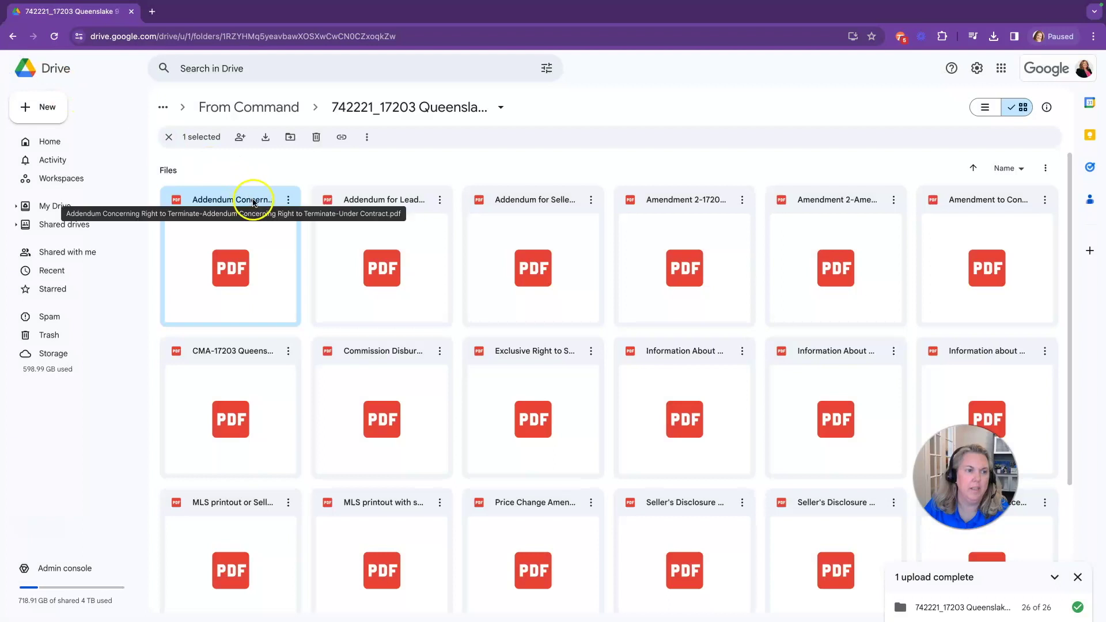
click(288, 200)
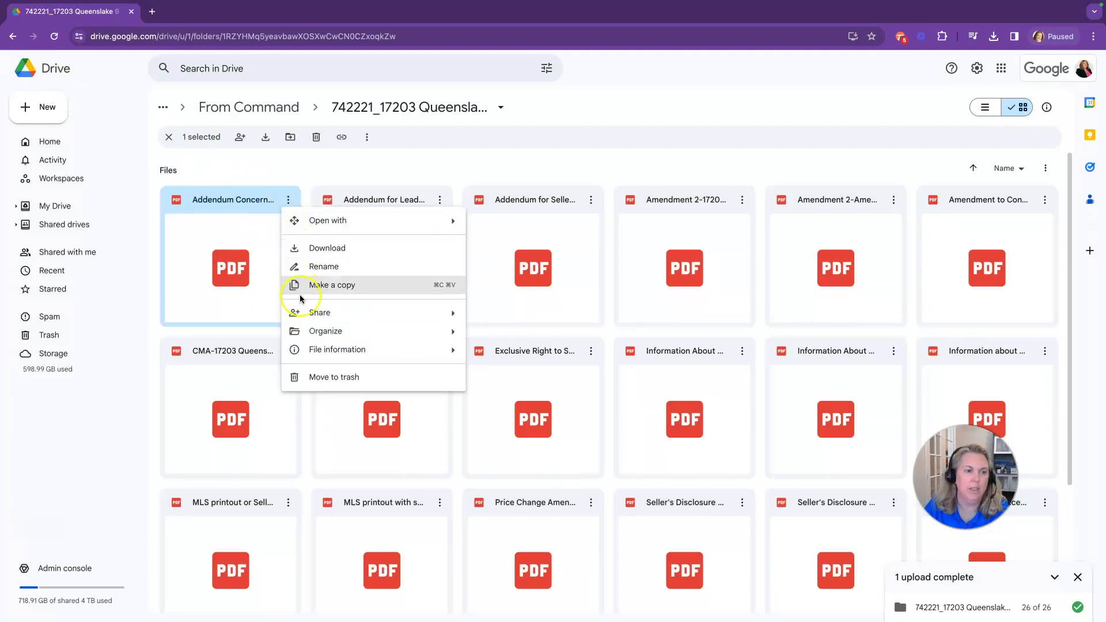
mouse_move(455, 333)
click(502, 338)
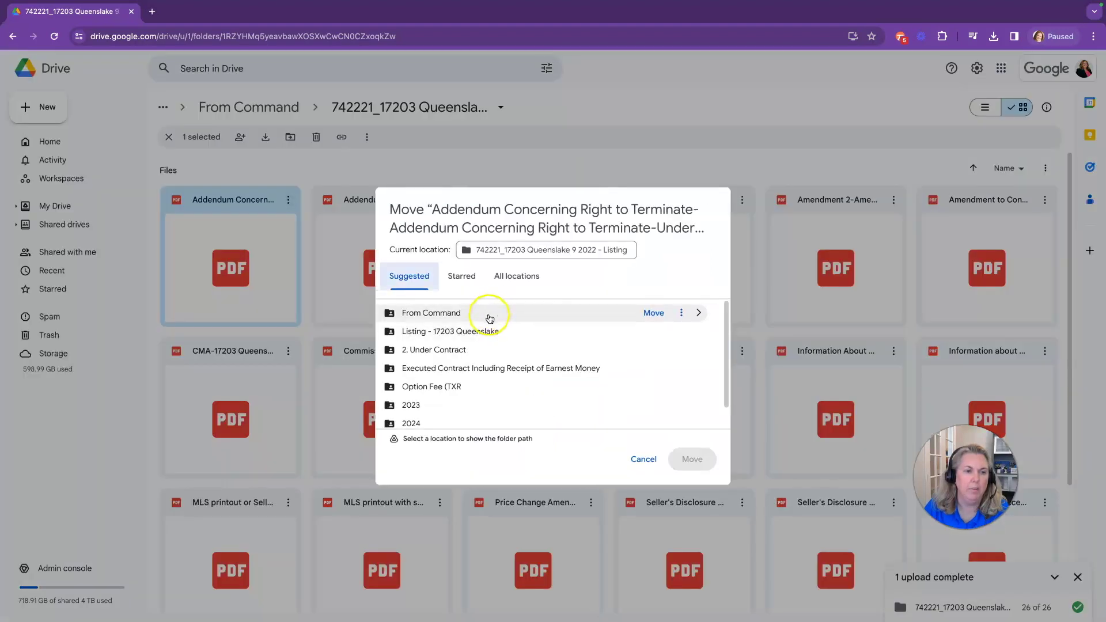
mouse_move(481, 351)
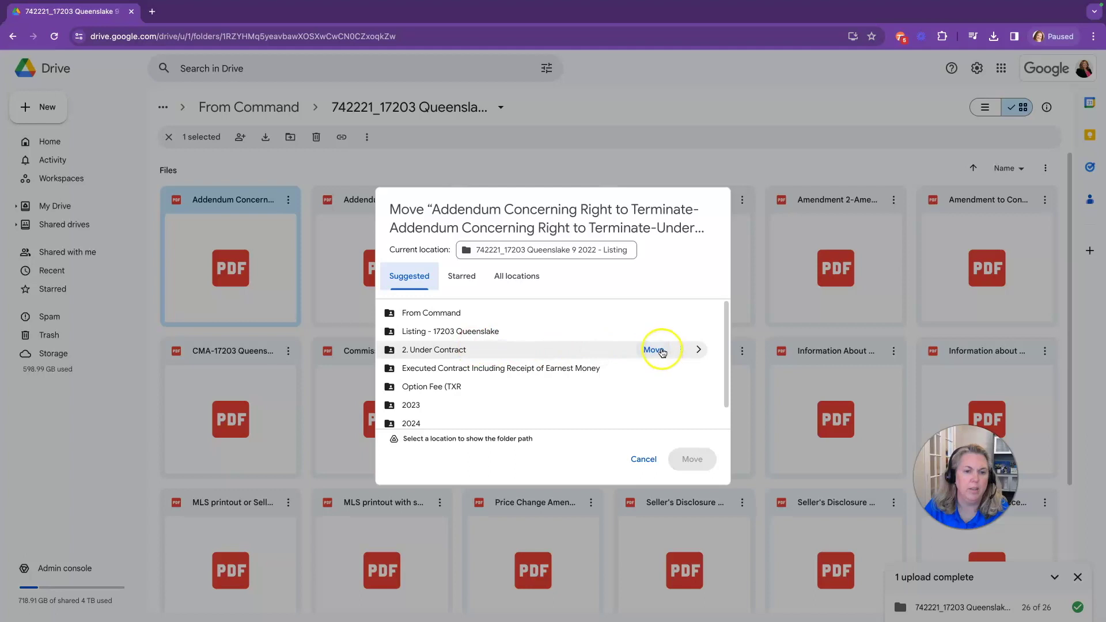
click(656, 350)
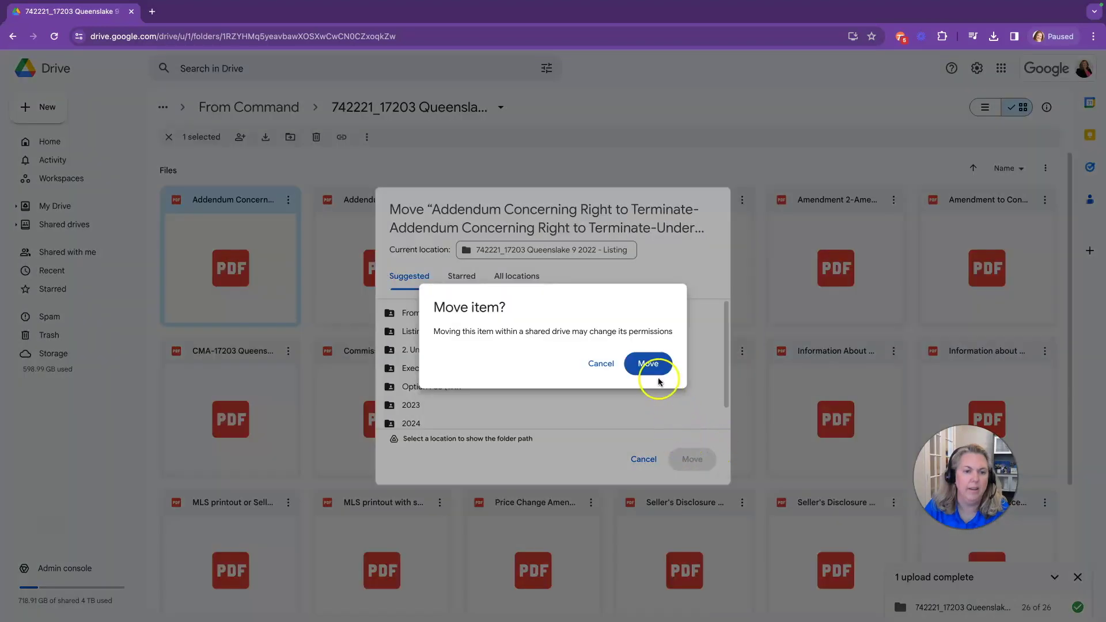
click(659, 378)
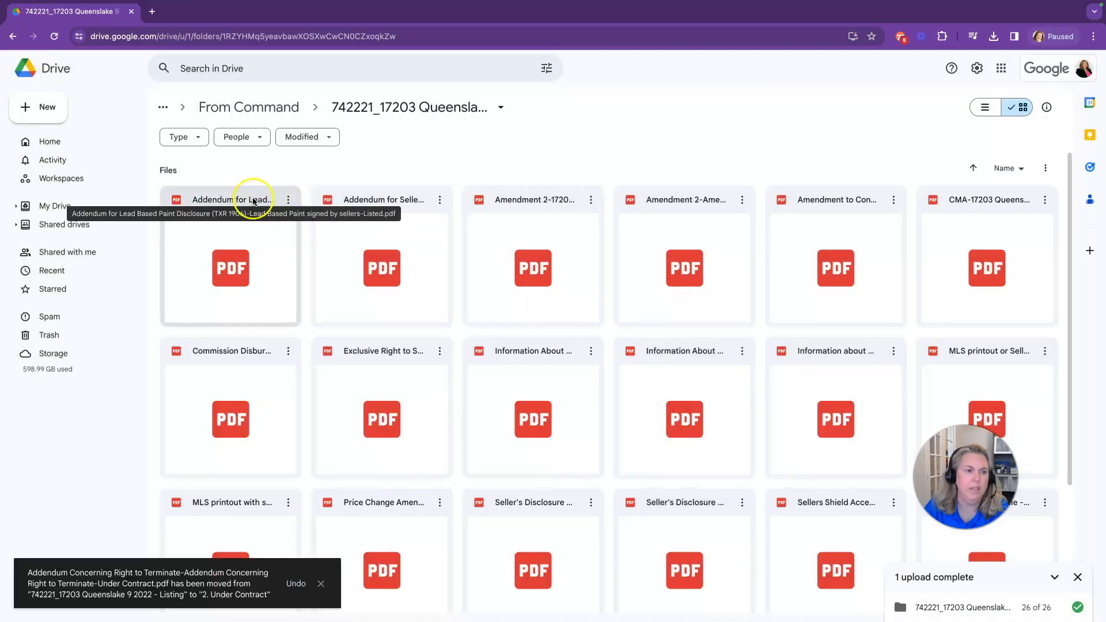
click(288, 199)
mouse_move(355, 315)
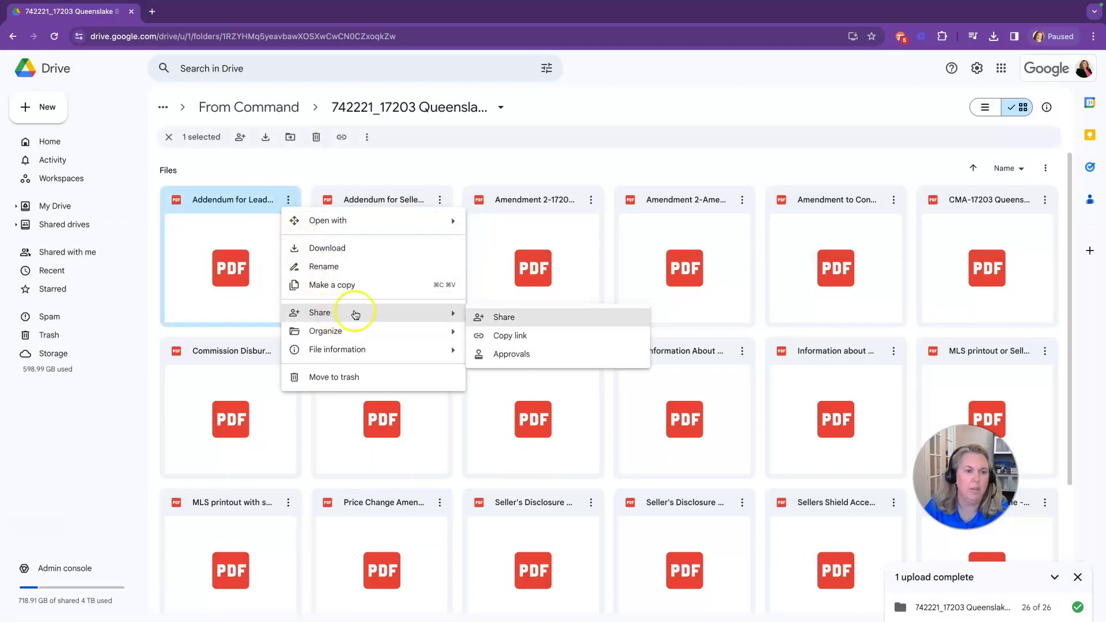
mouse_move(390, 331)
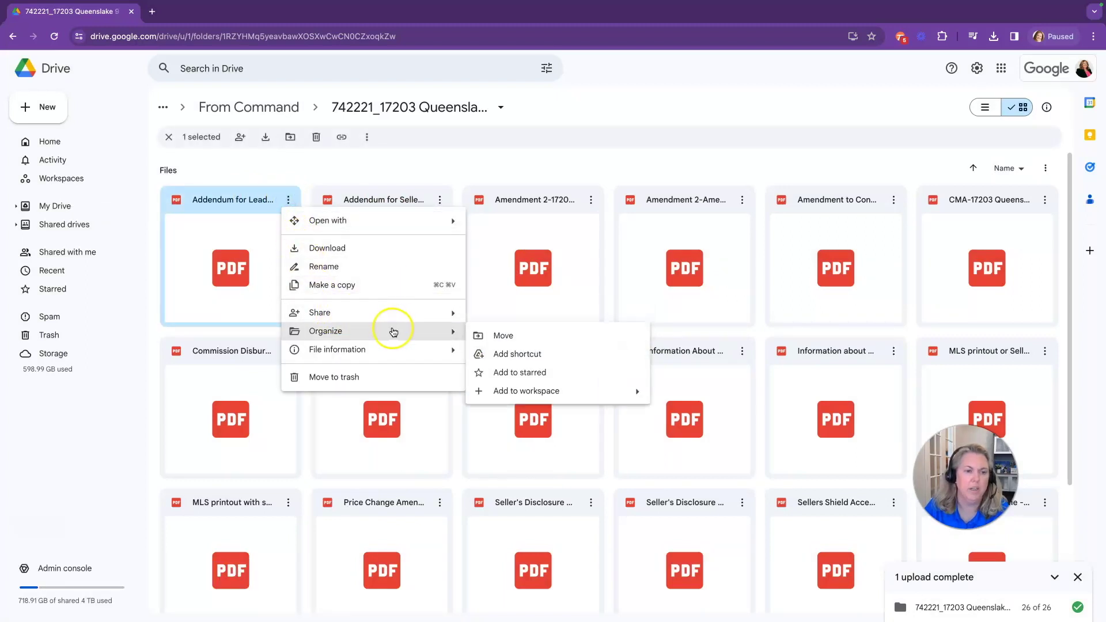
click(502, 338)
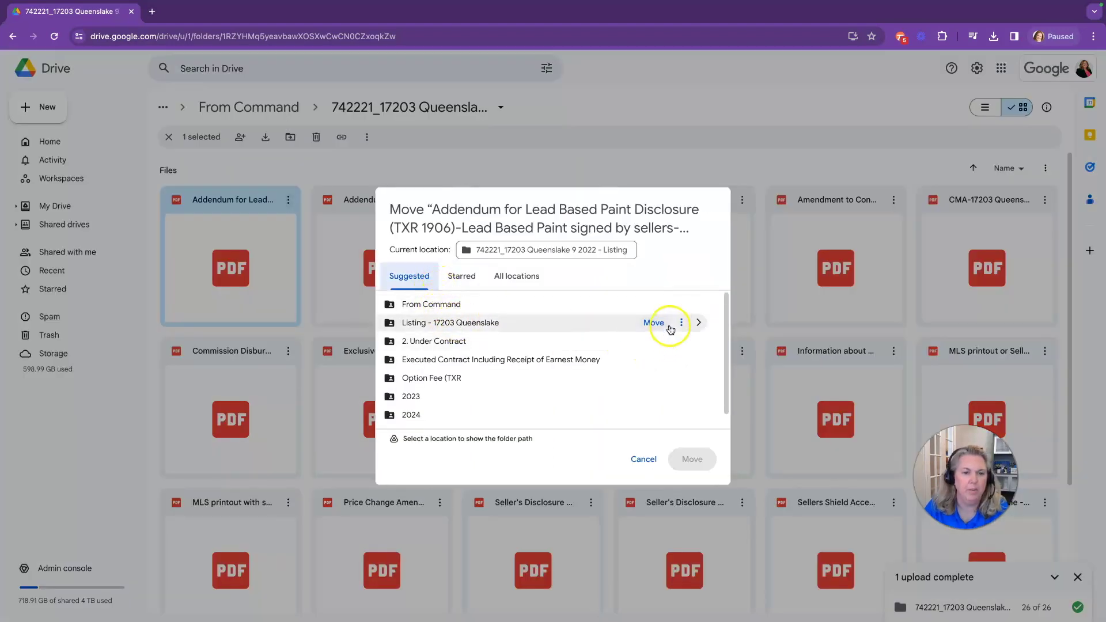
click(698, 324)
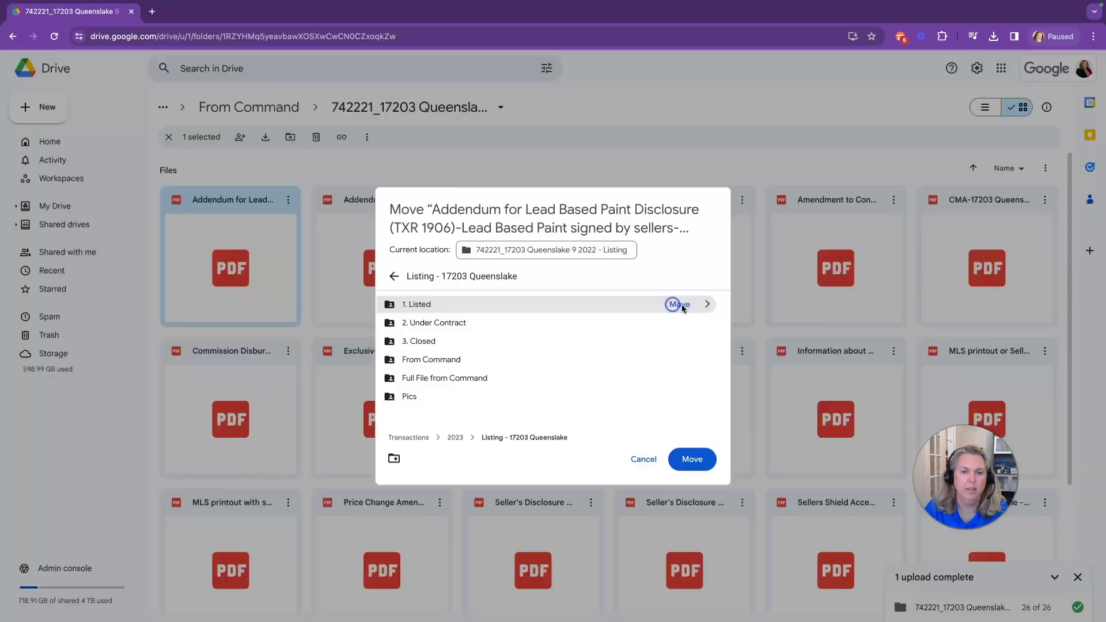
click(679, 304)
click(645, 363)
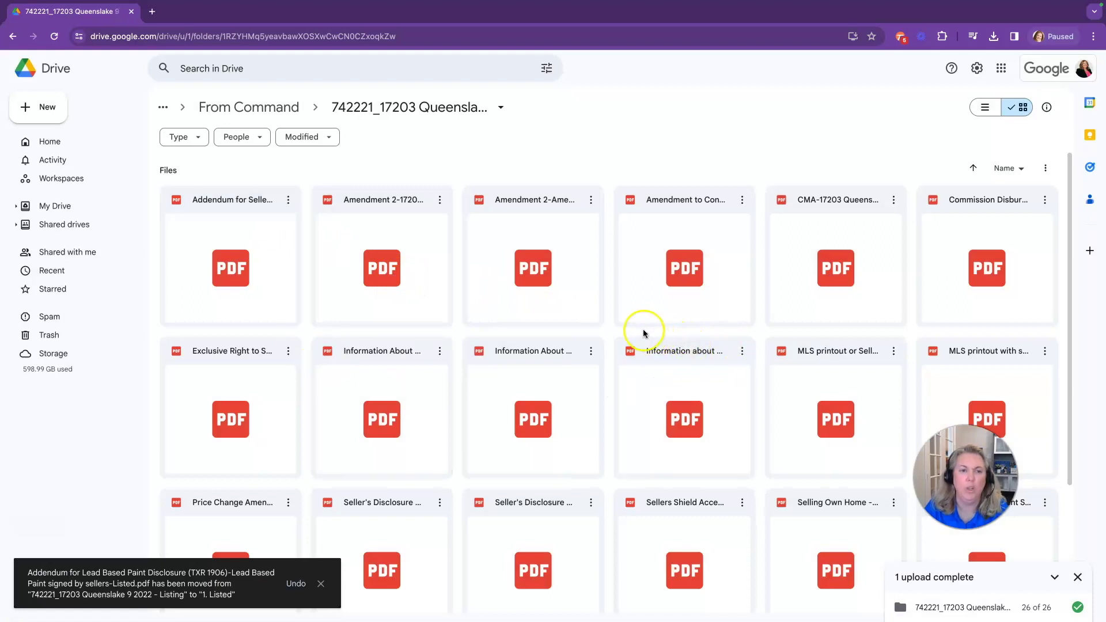
scroll(664, 344, down, 1)
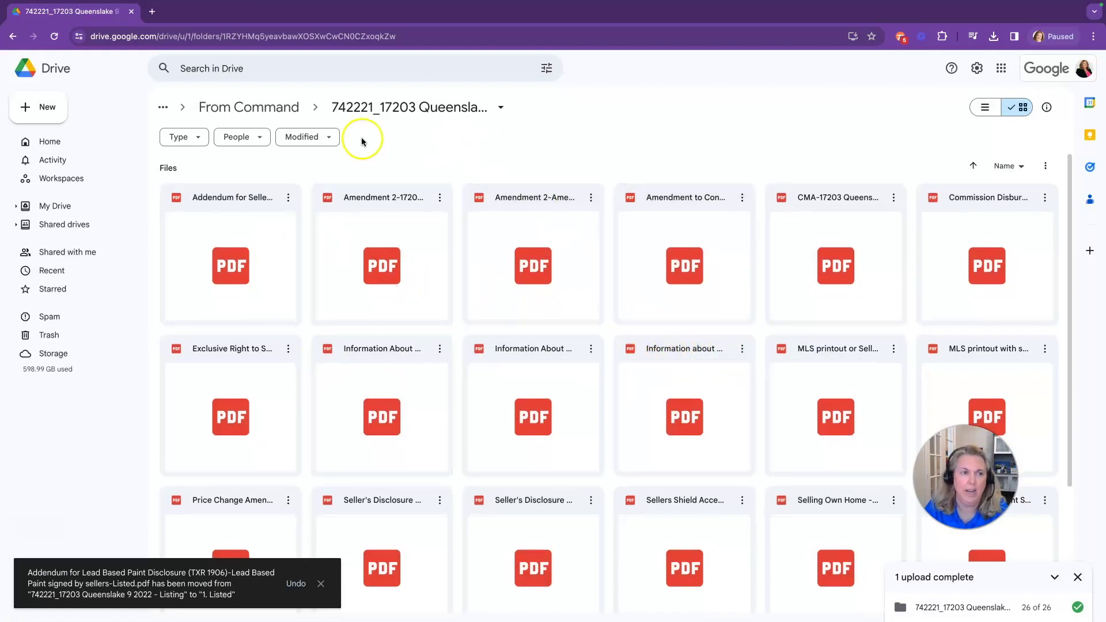
click(254, 112)
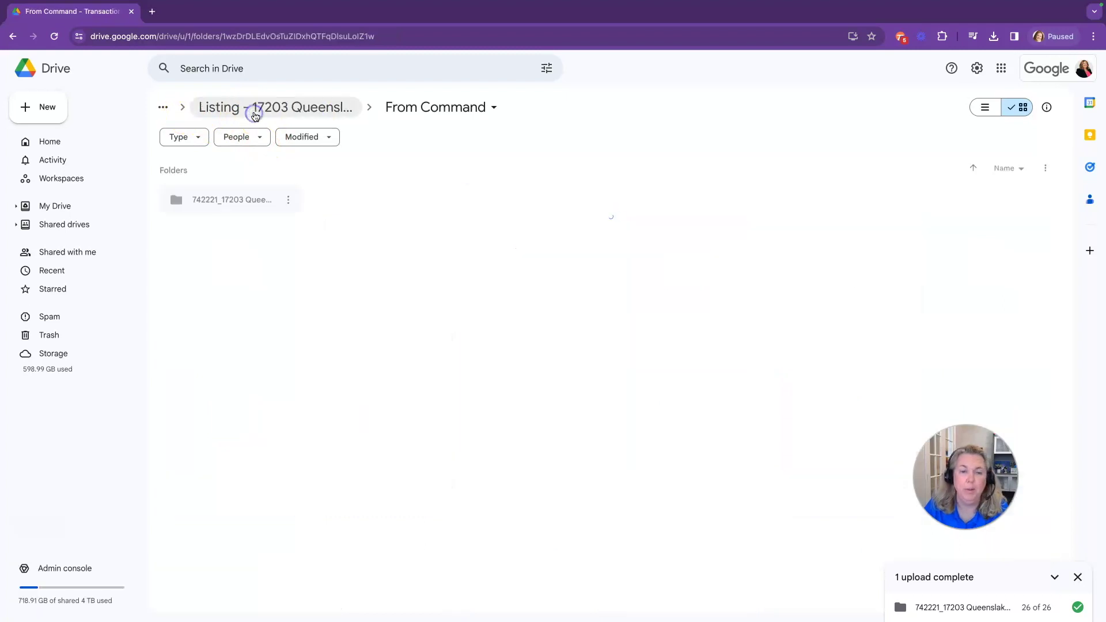
Open the listing's 2. Under Contract folder and bring up sharing for the first addendum PDF
click(223, 109)
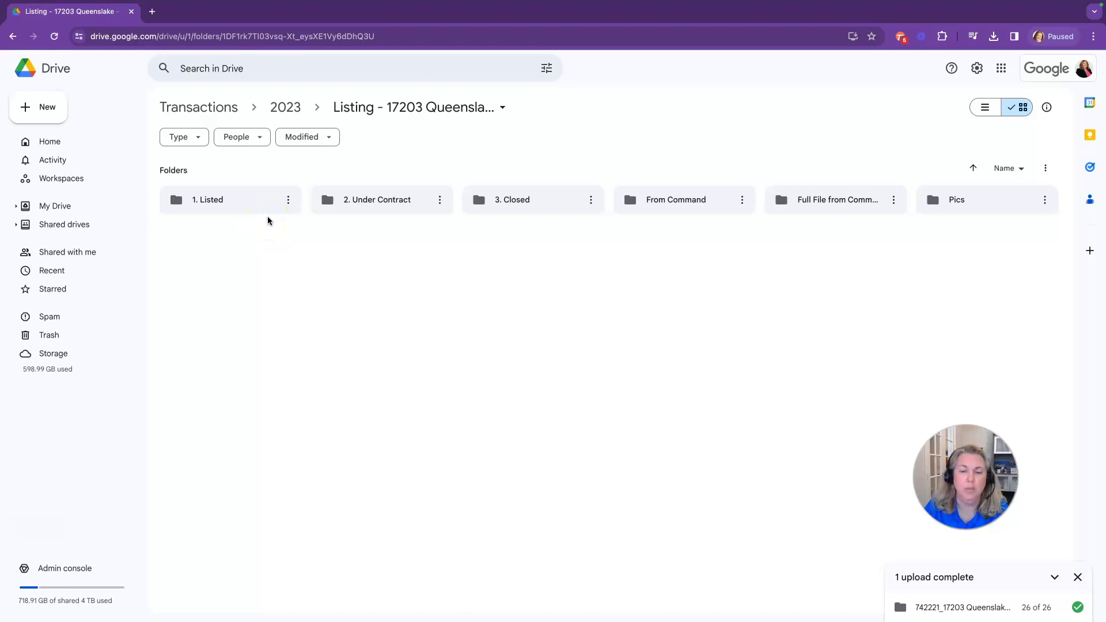
double_click(358, 199)
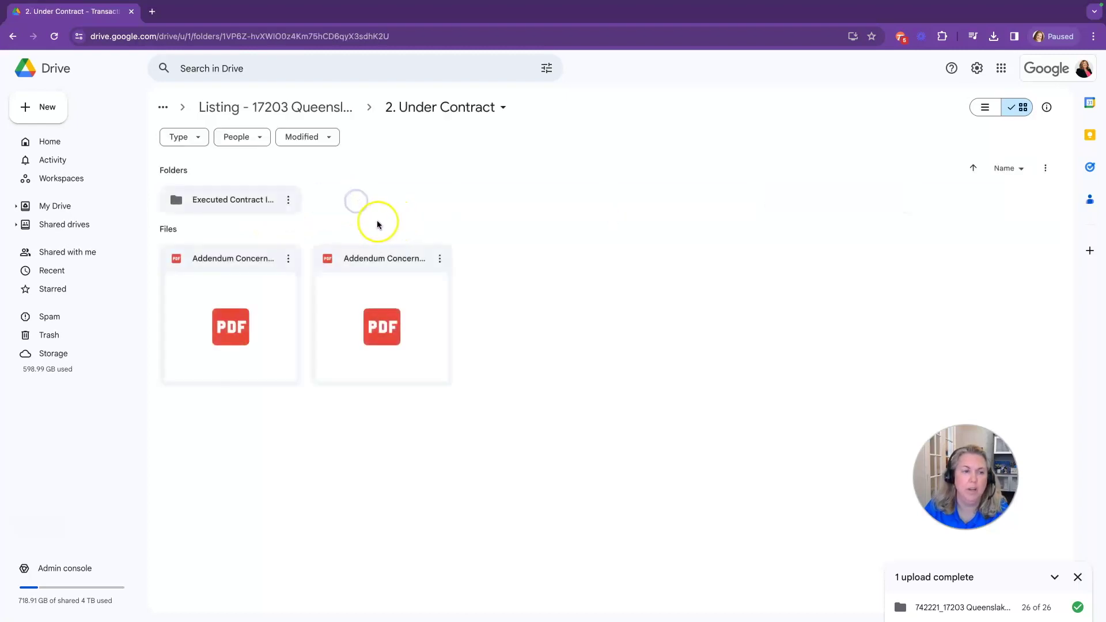
click(289, 259)
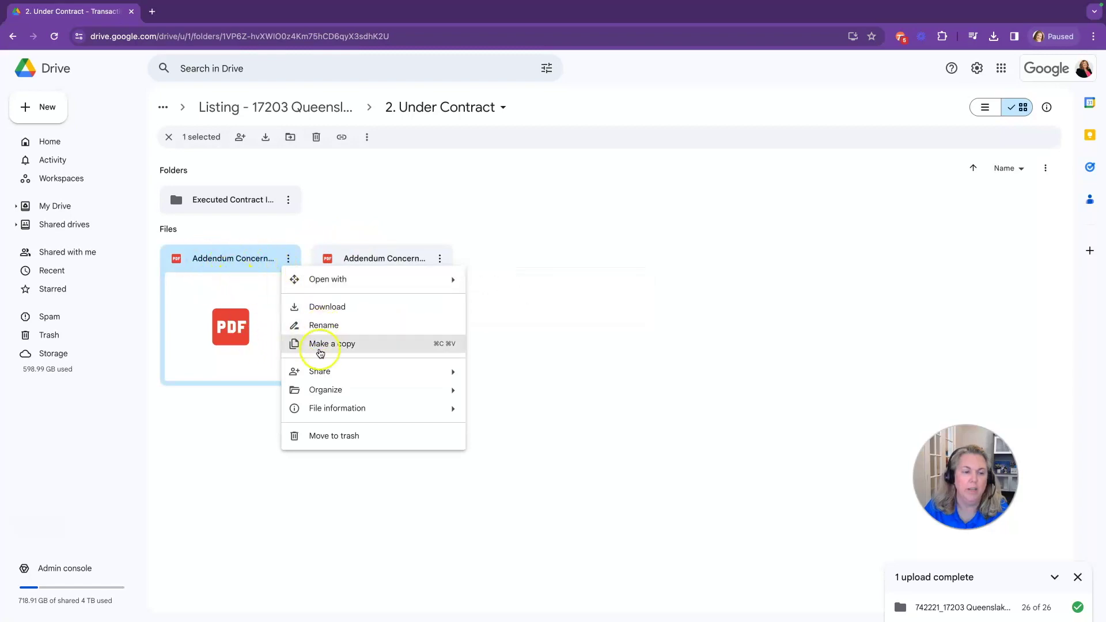
mouse_move(343, 373)
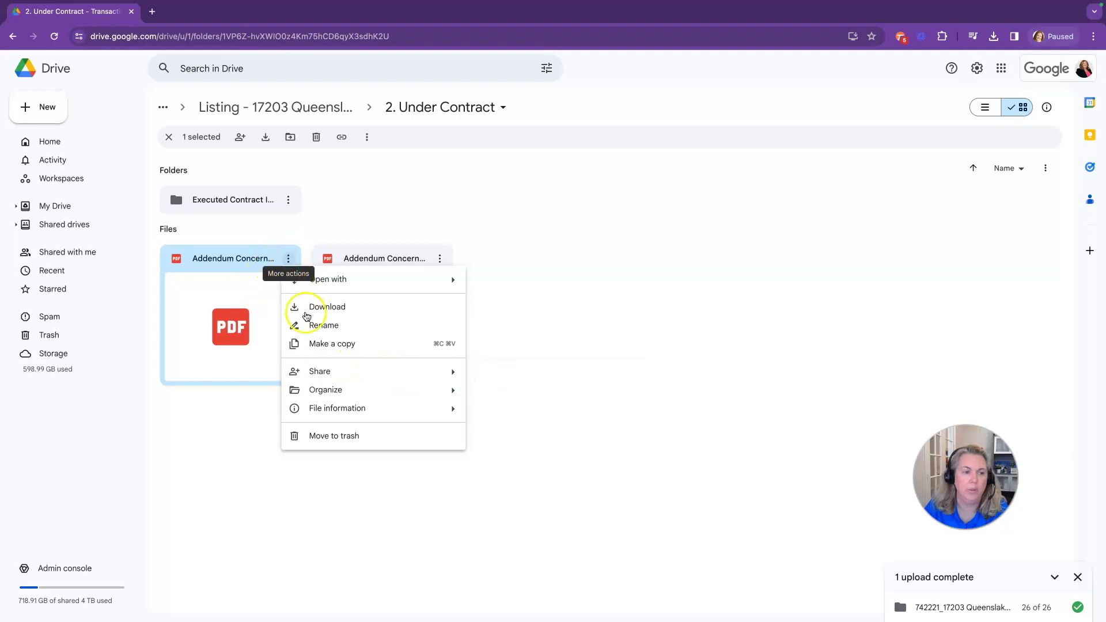
mouse_move(455, 371)
click(506, 375)
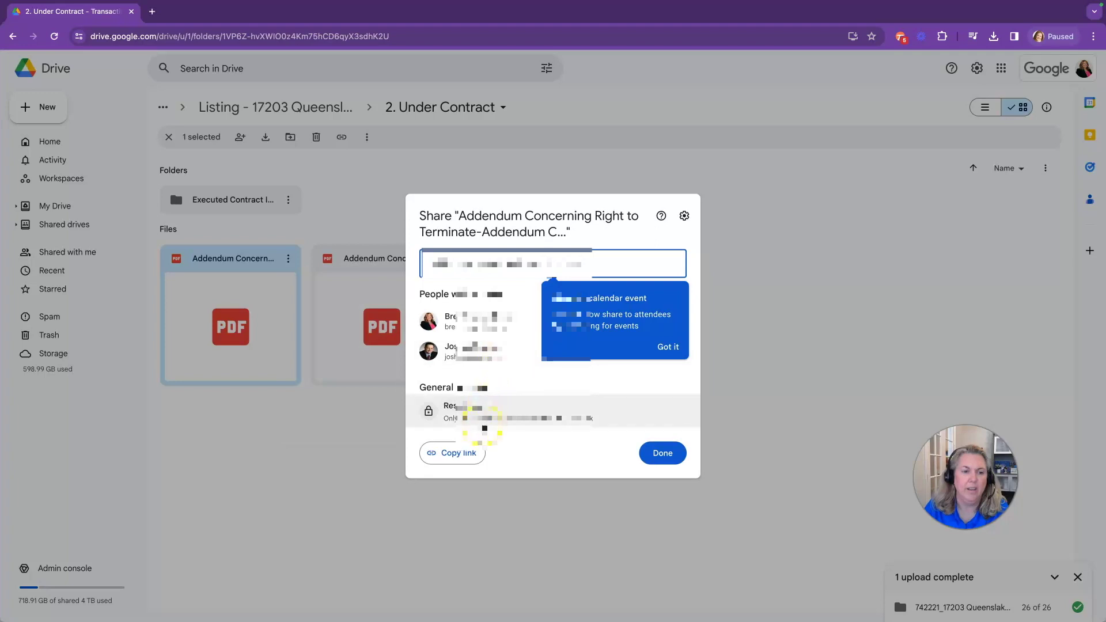
Add the suggested colleague as a recipient of the addendum share
click(667, 347)
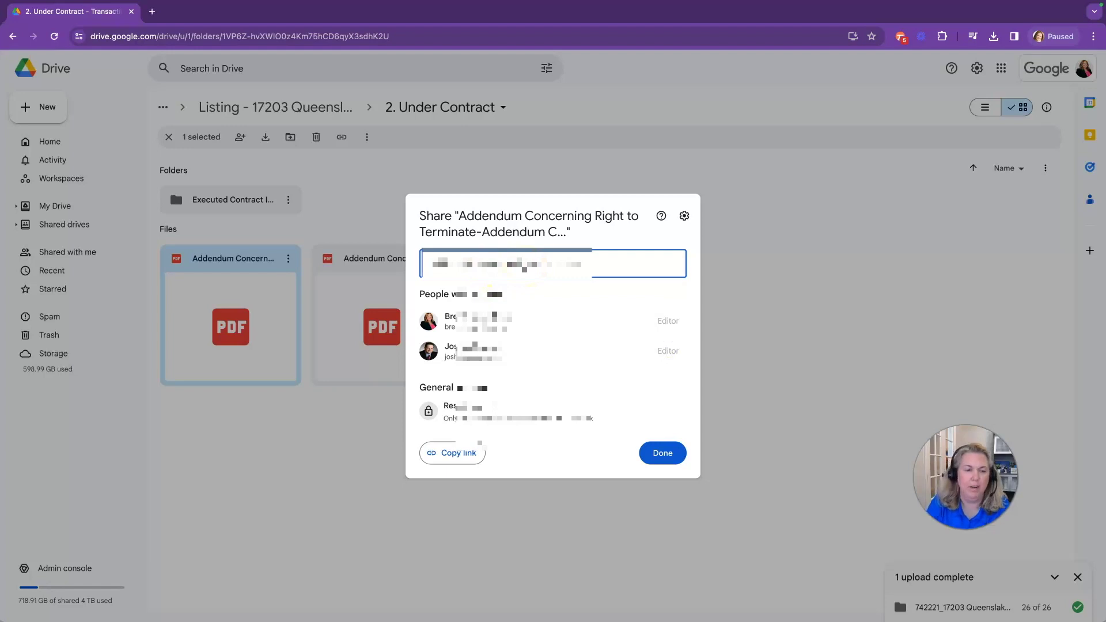
text(brett)
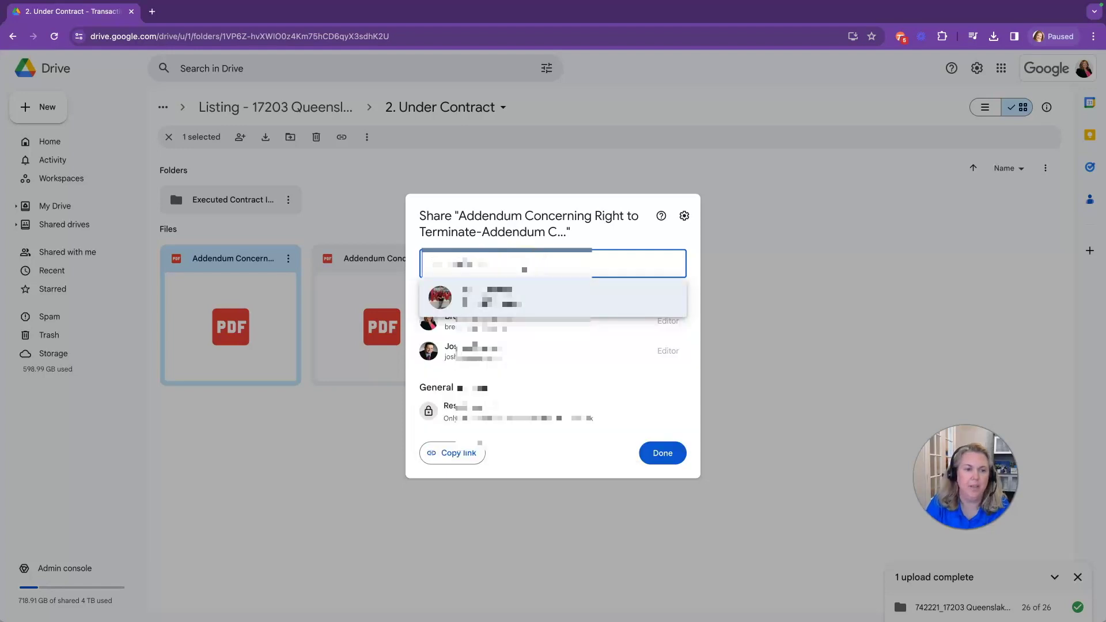
click(535, 295)
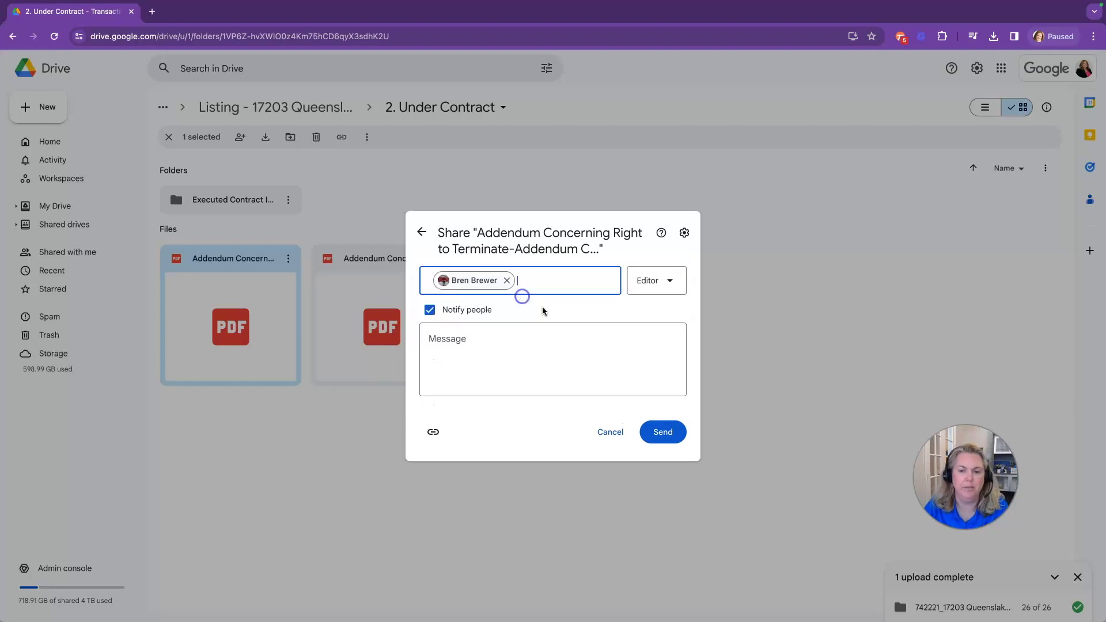
Try Viewer, Commenter and Editor roles, settle on Viewer, and send despite the external warning
click(646, 287)
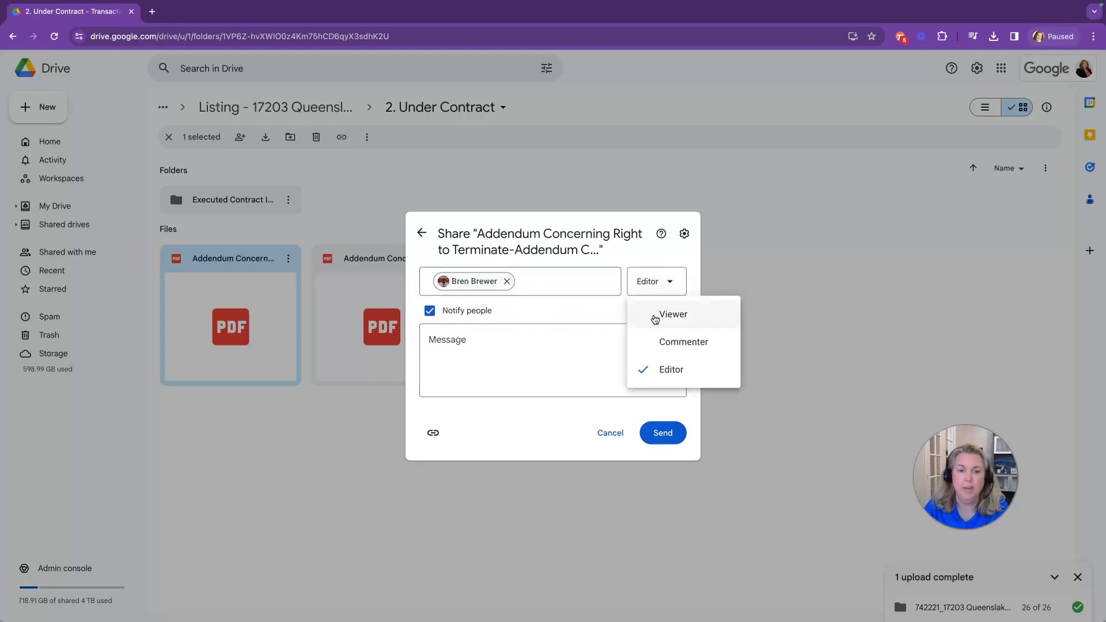
click(660, 344)
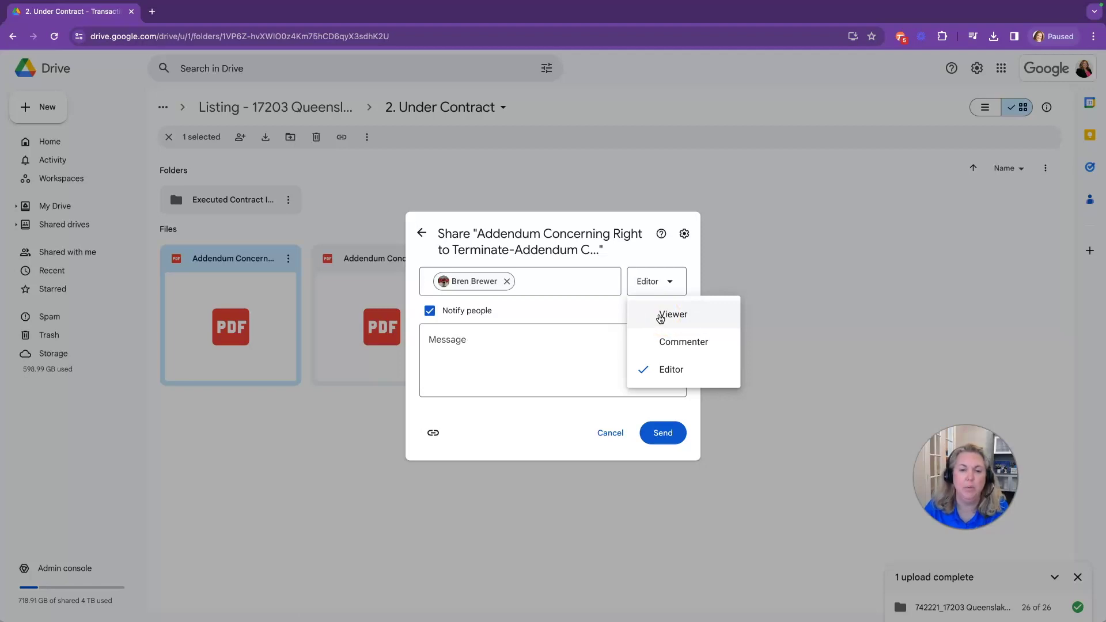
click(661, 318)
click(663, 266)
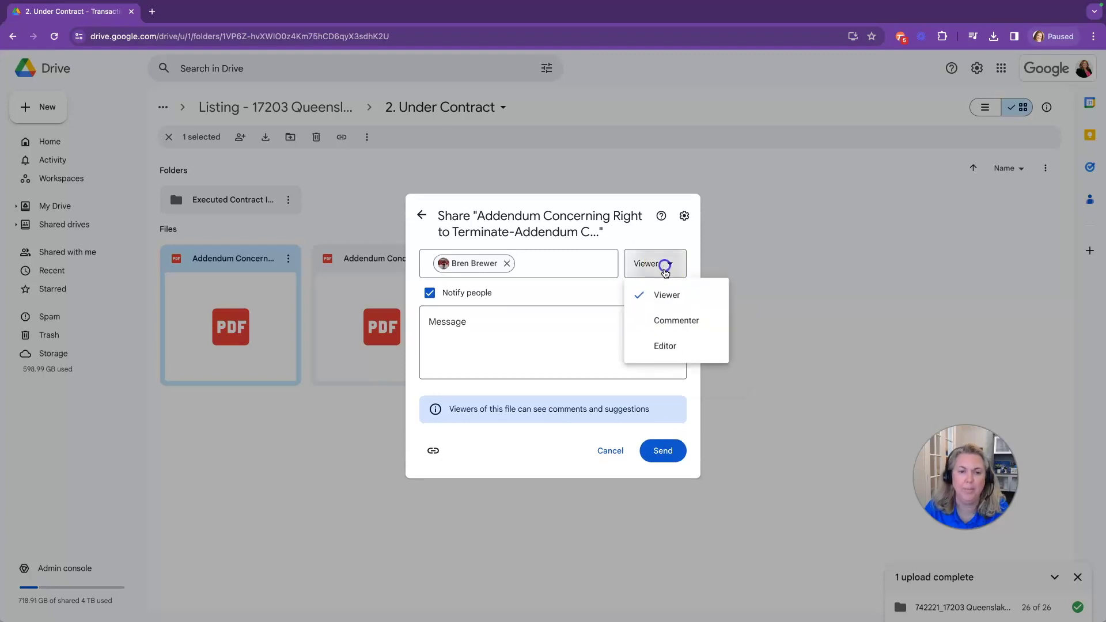
click(664, 324)
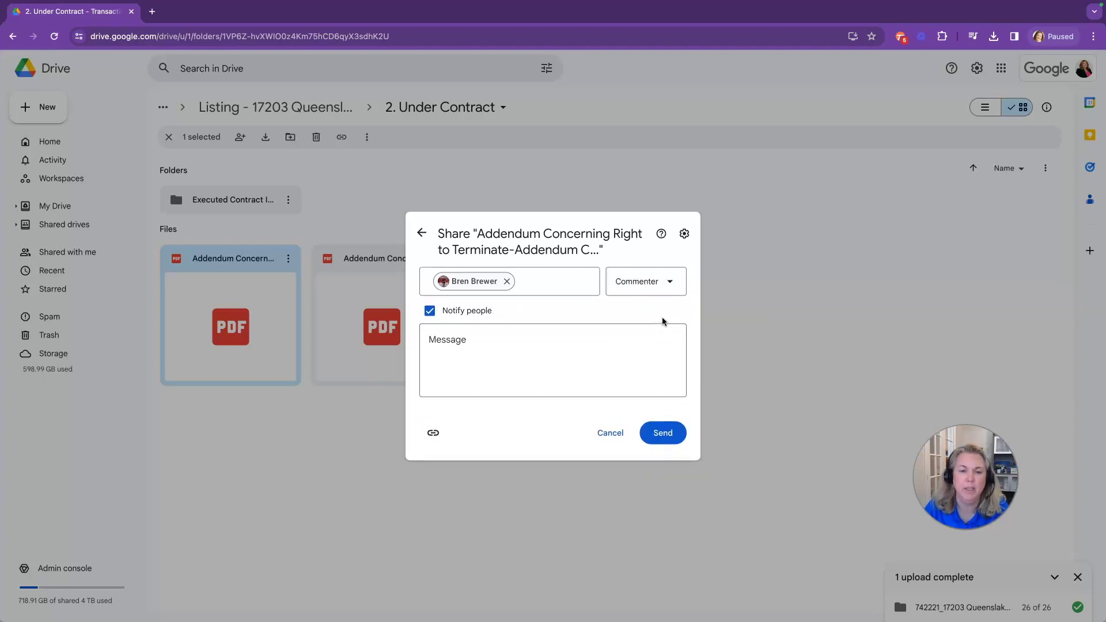
click(640, 286)
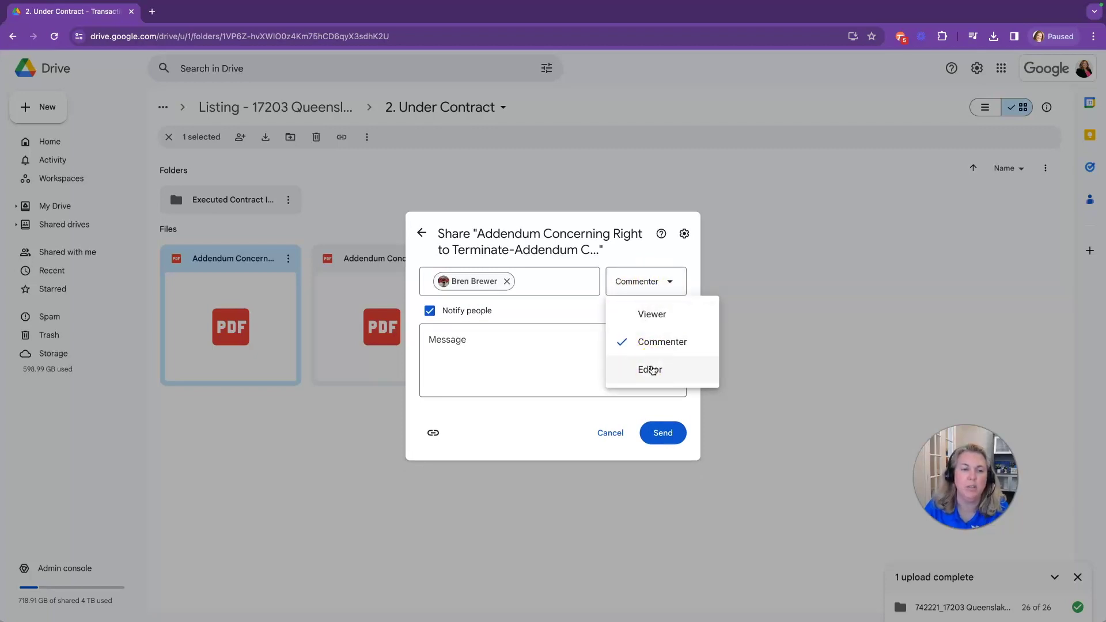
click(642, 372)
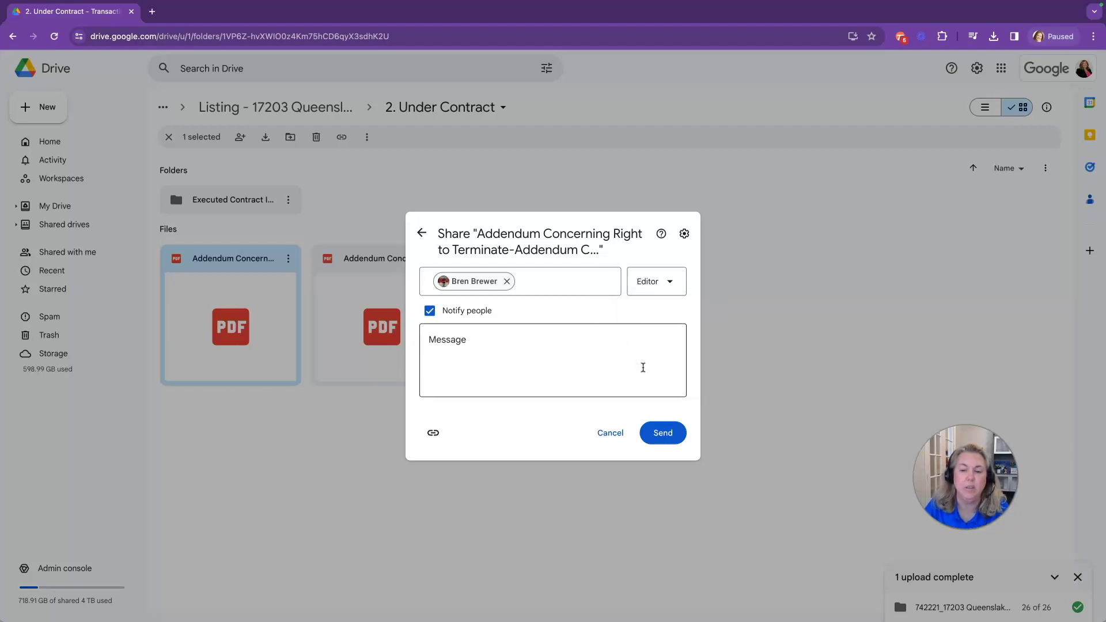
click(659, 290)
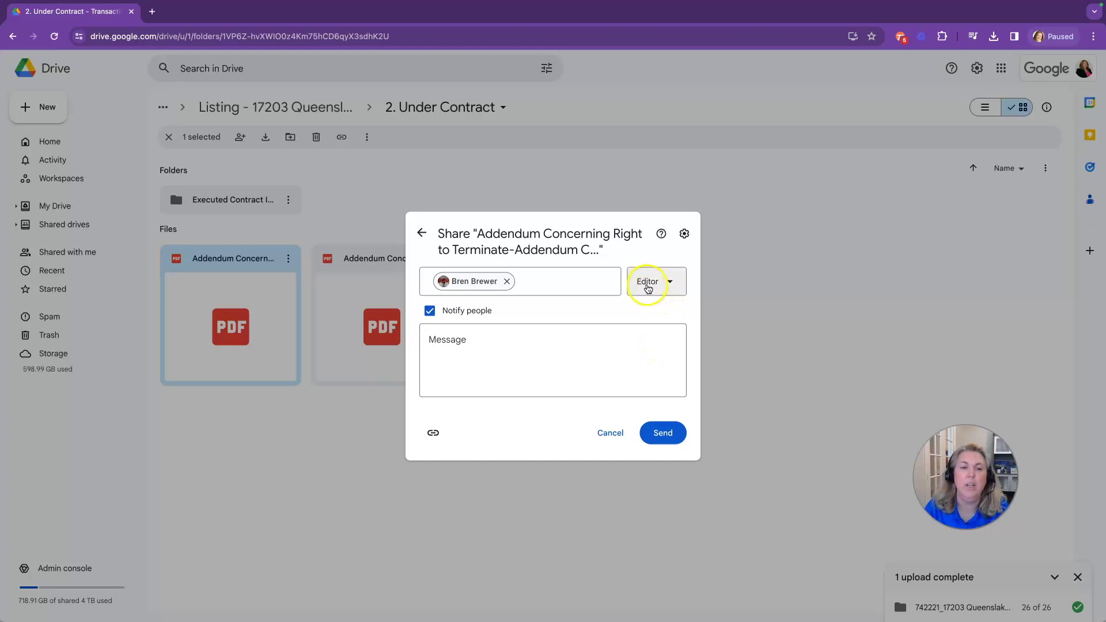
click(652, 289)
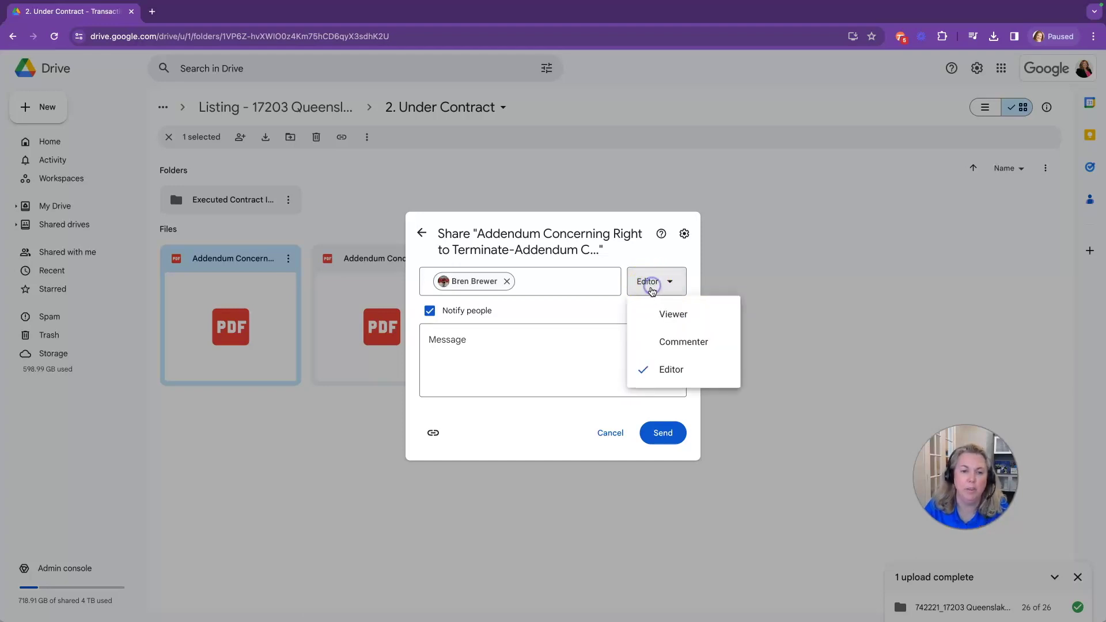
click(657, 312)
click(662, 453)
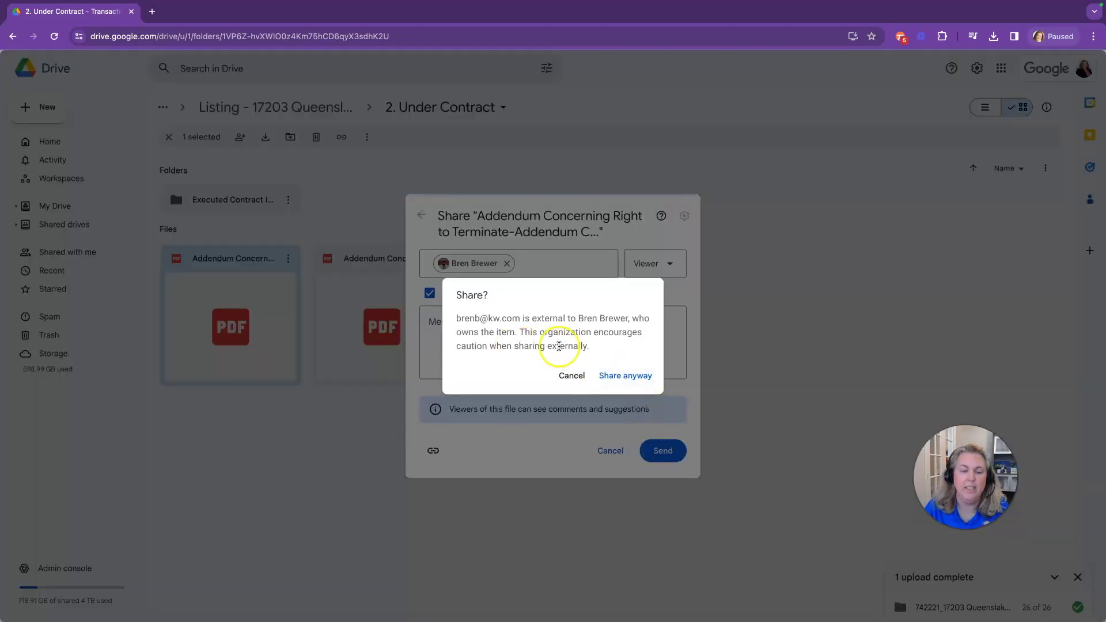
click(622, 382)
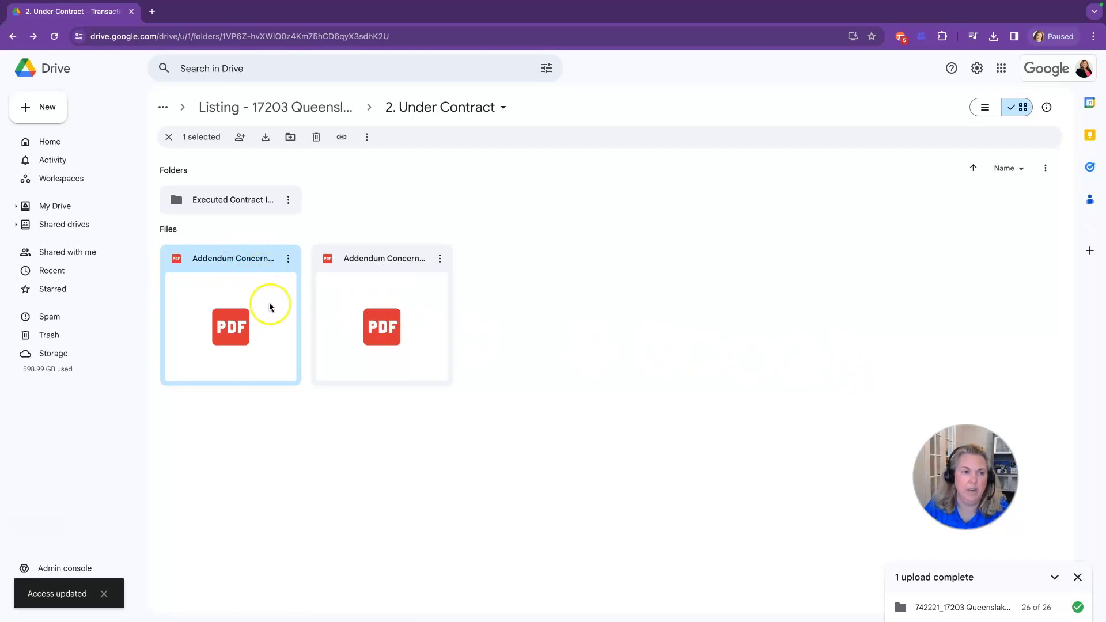
click(254, 108)
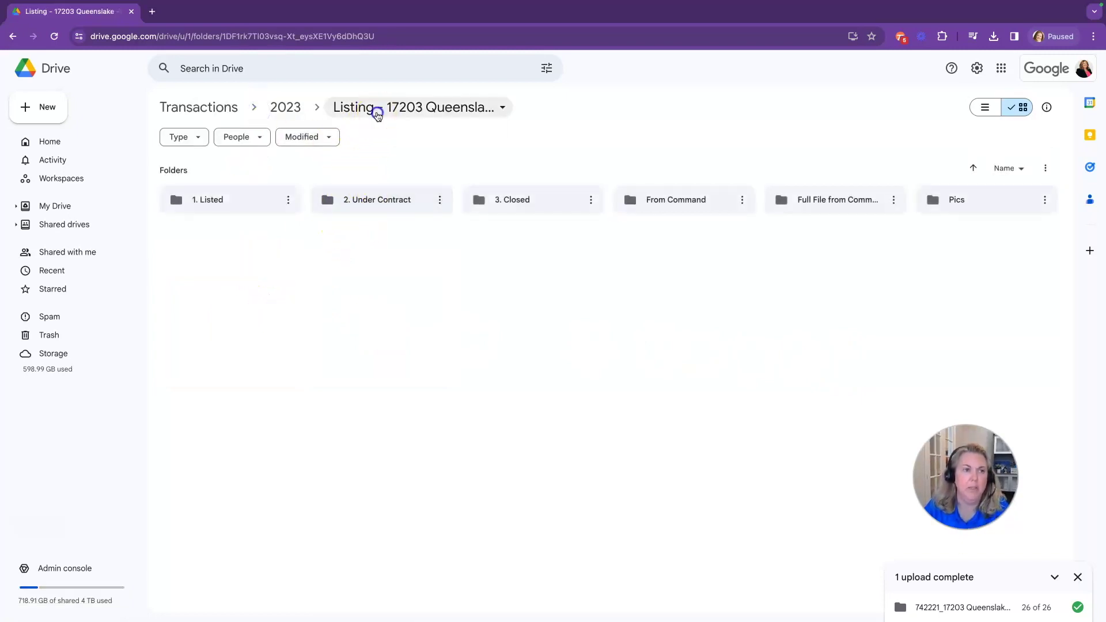
click(377, 110)
click(482, 110)
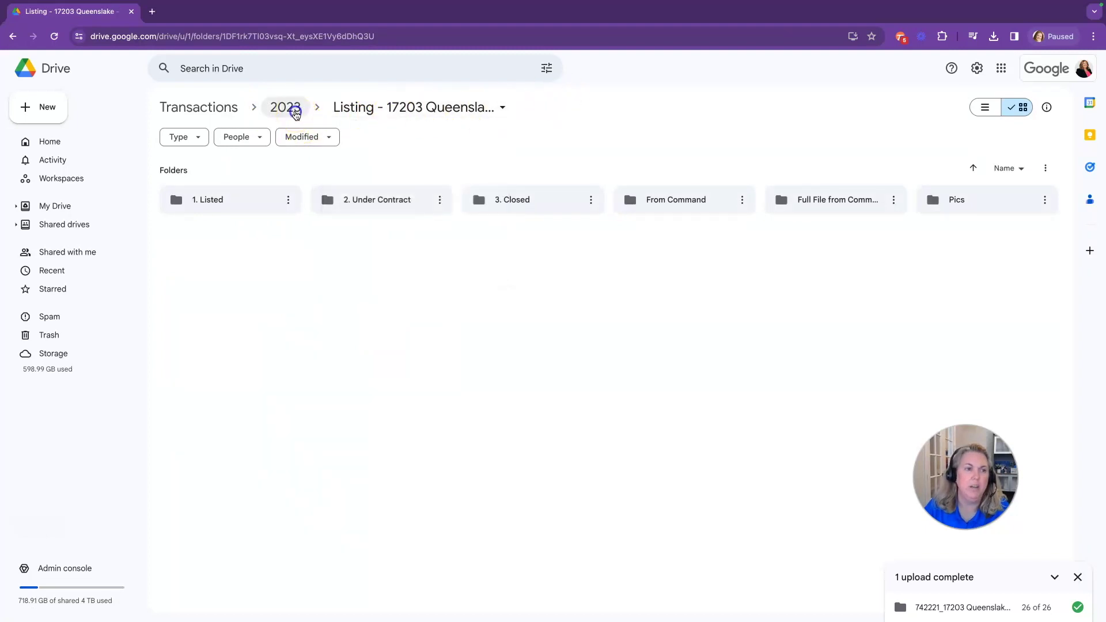
click(290, 109)
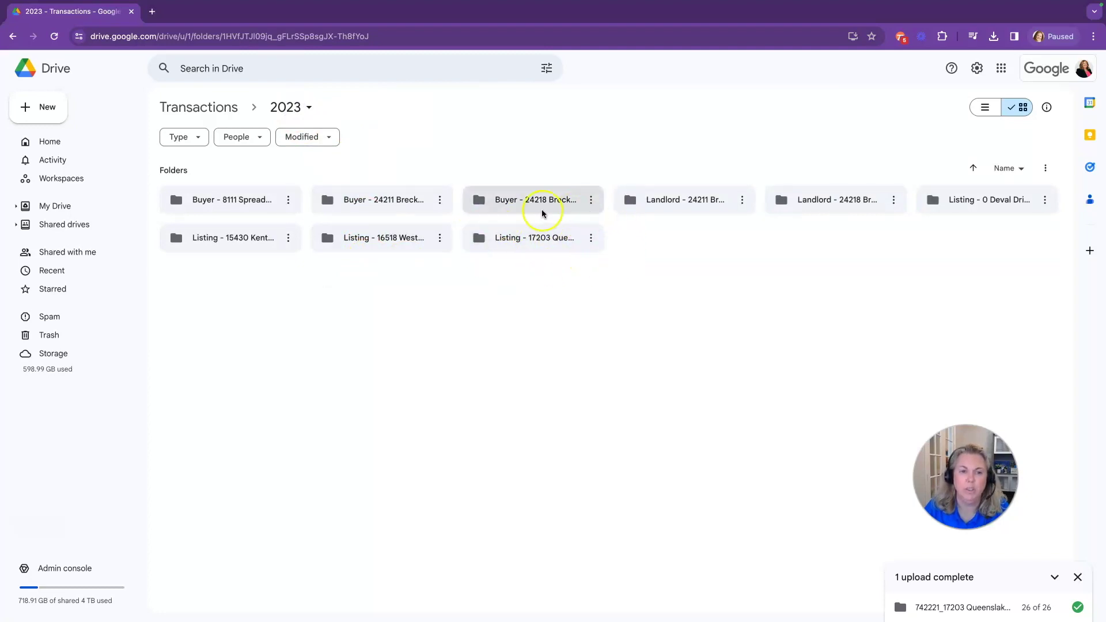
click(532, 239)
double_click(532, 239)
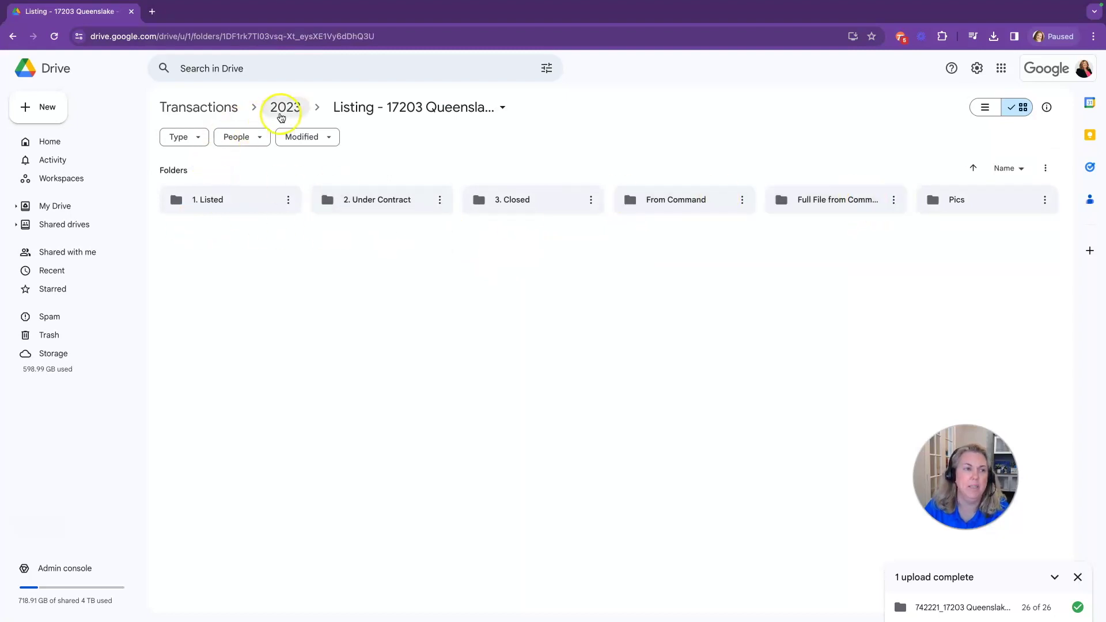
click(284, 108)
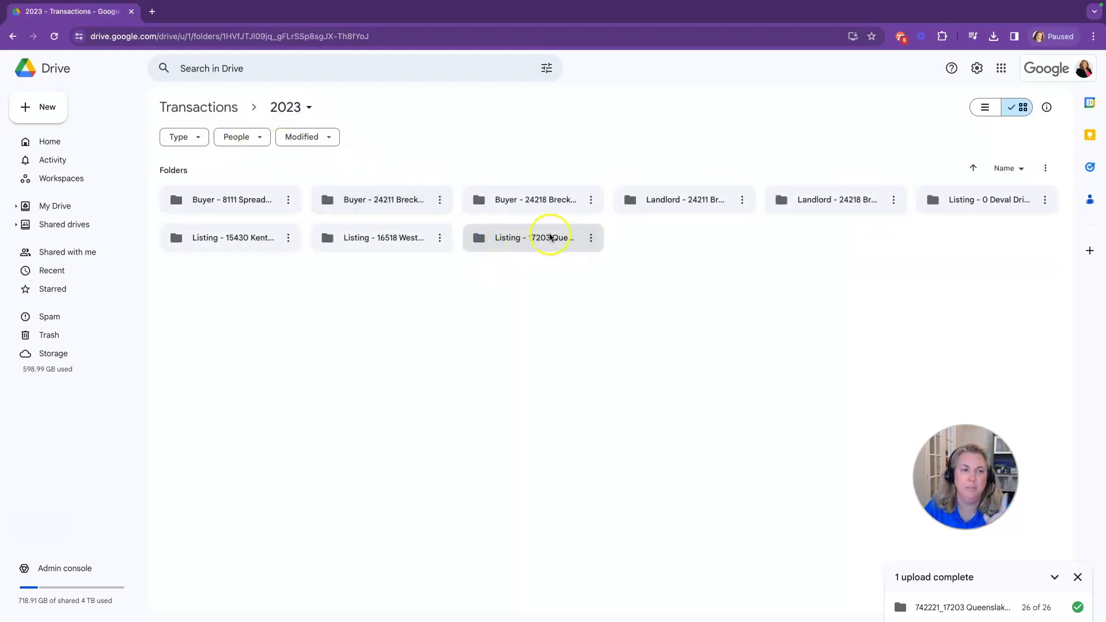
click(593, 239)
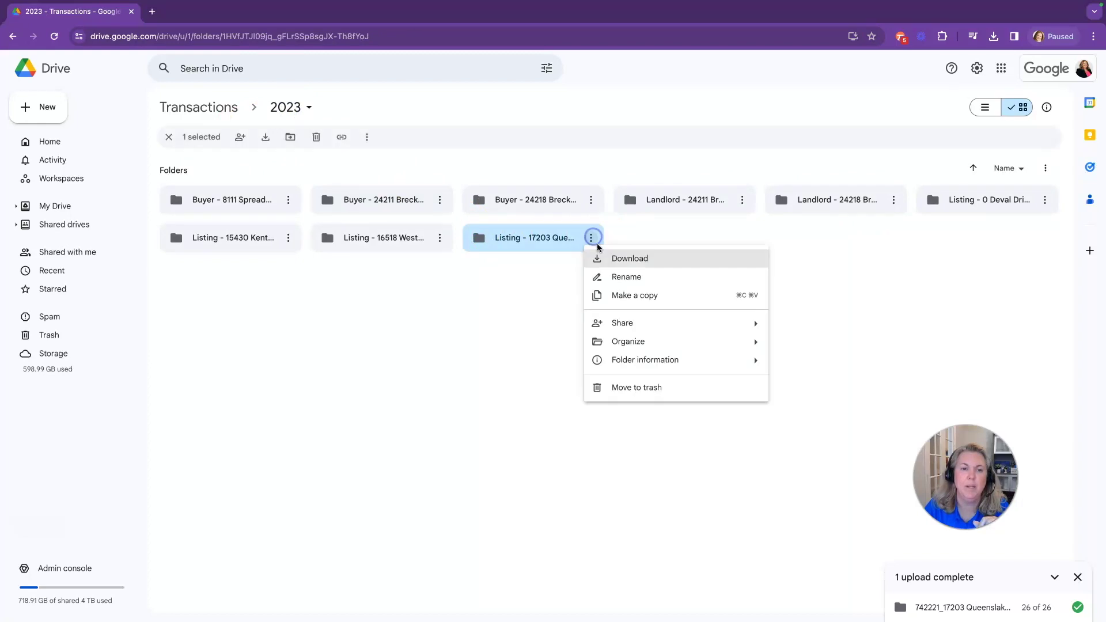
mouse_move(613, 323)
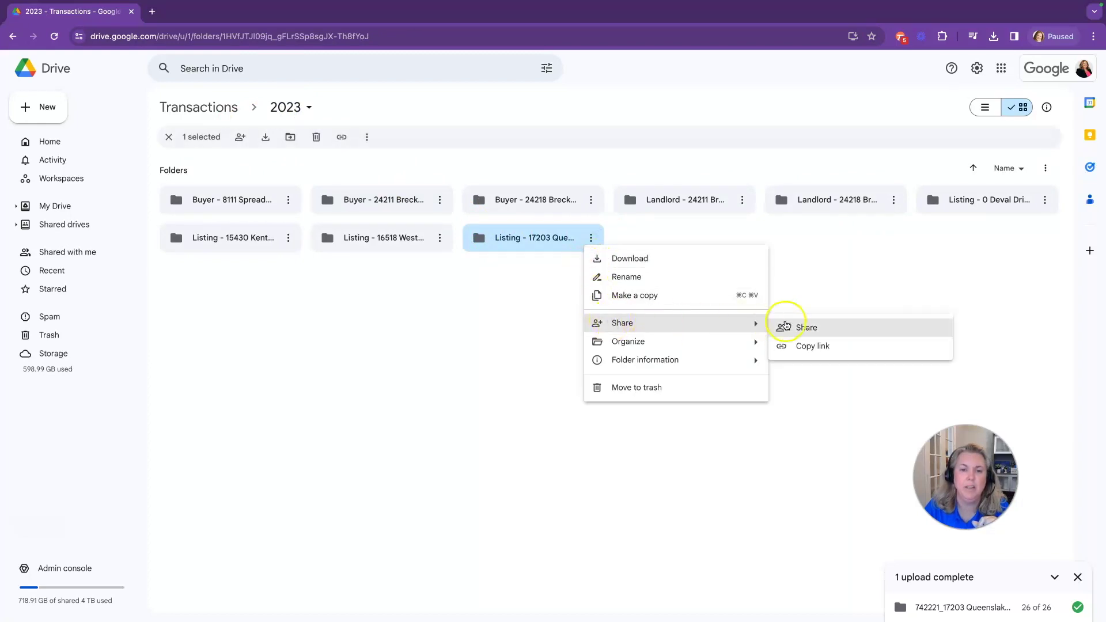
click(810, 326)
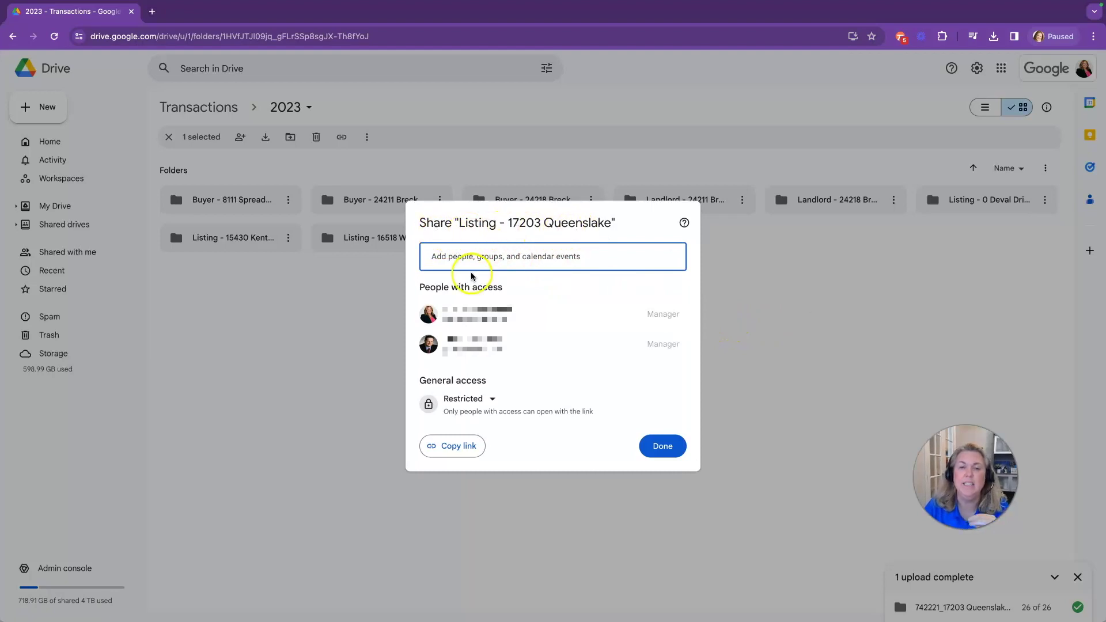
text(kim)
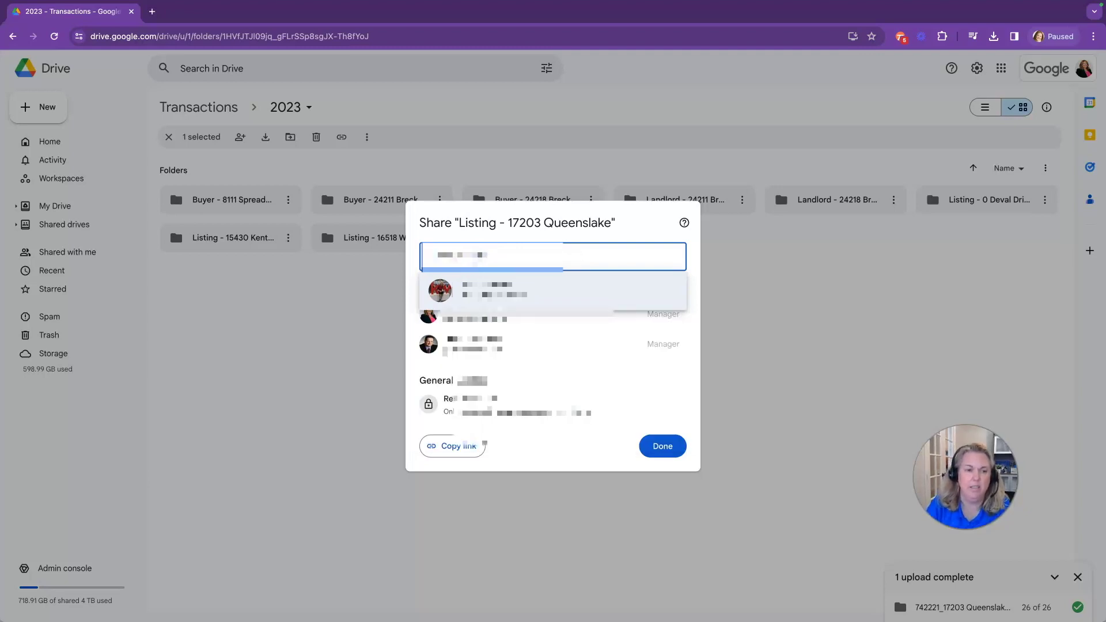
click(522, 288)
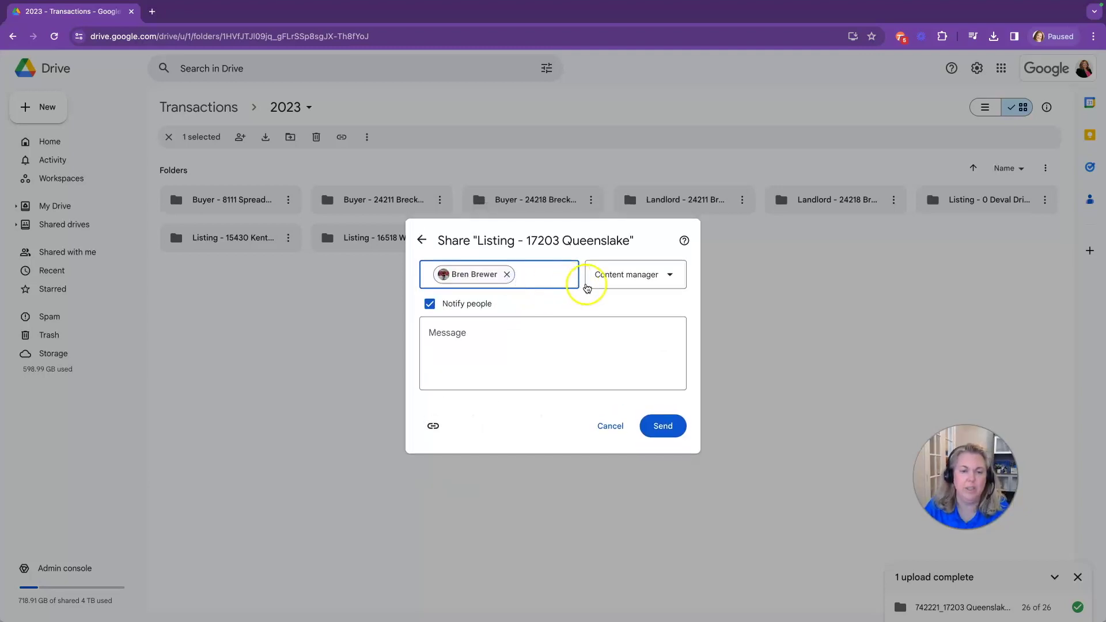
click(630, 277)
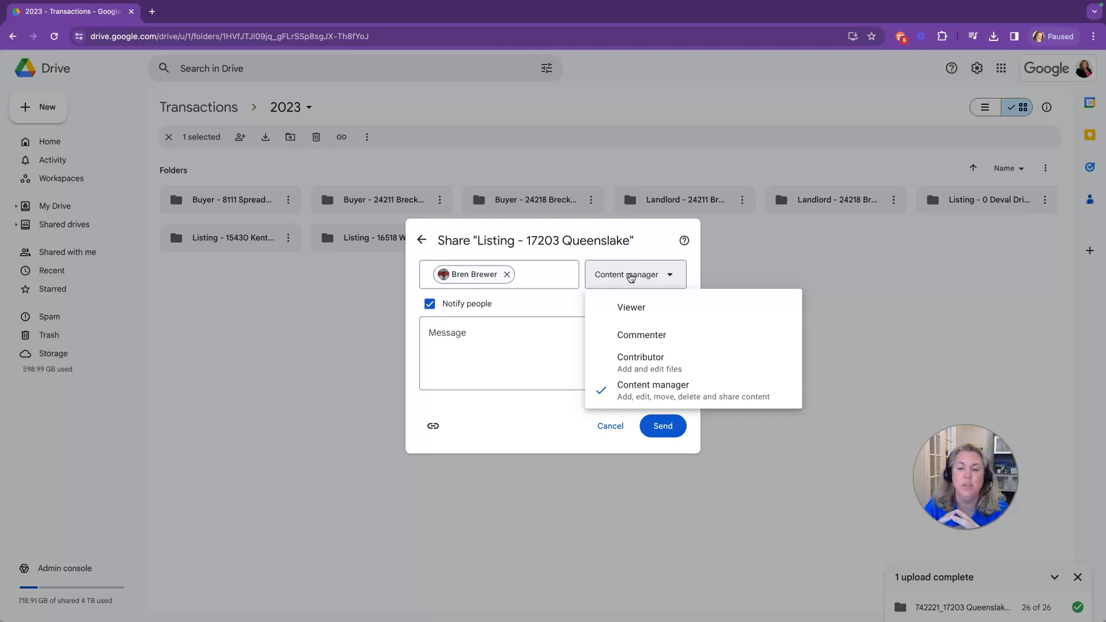
click(632, 308)
click(622, 324)
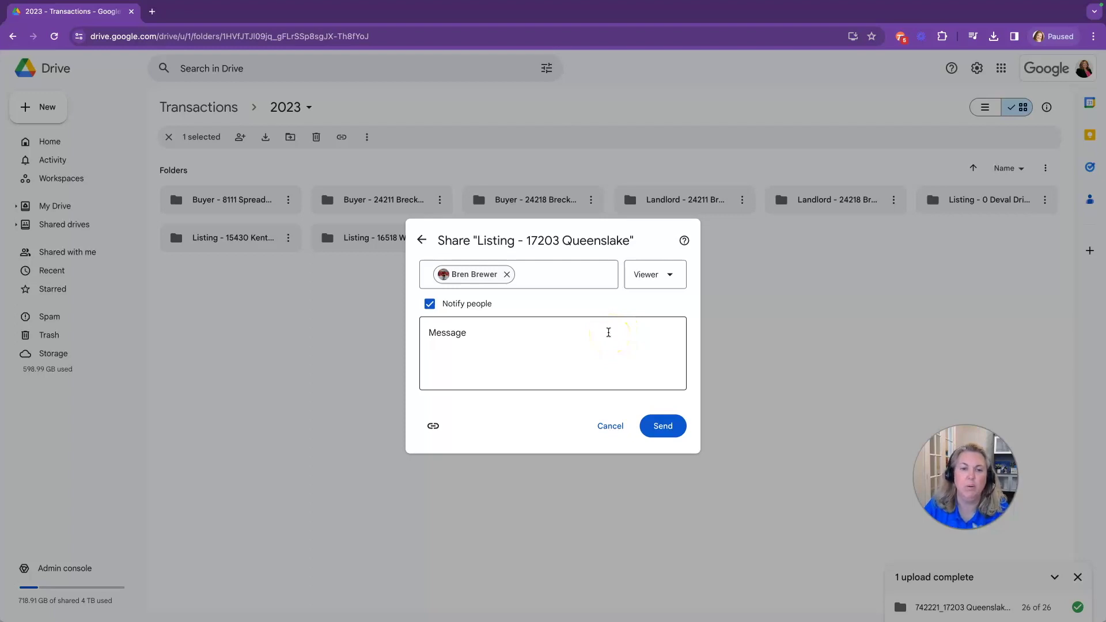
click(658, 429)
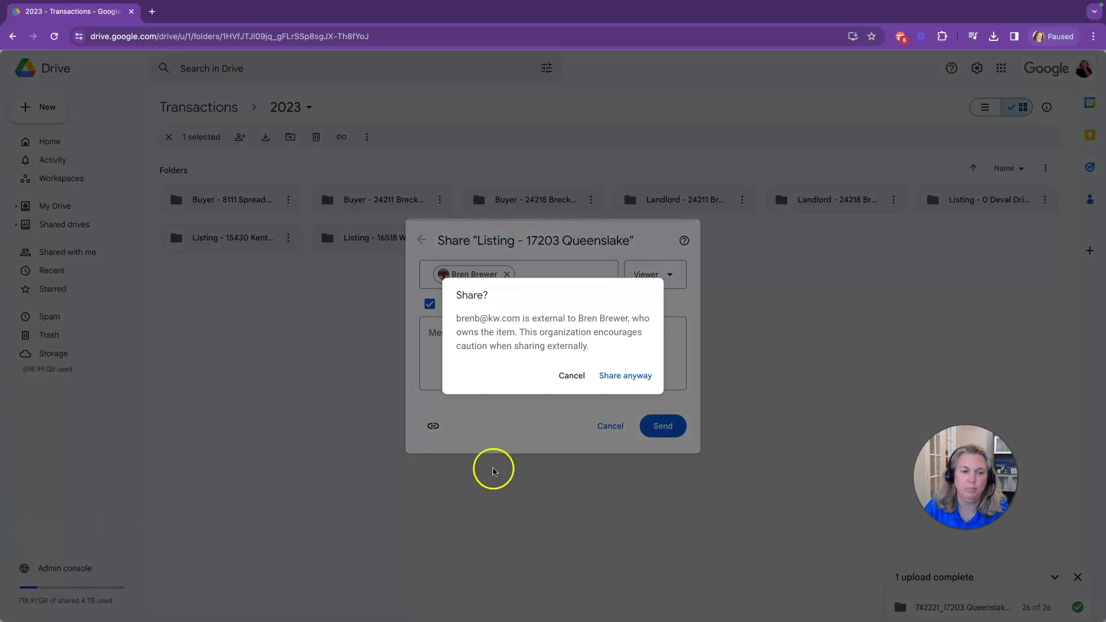
click(625, 375)
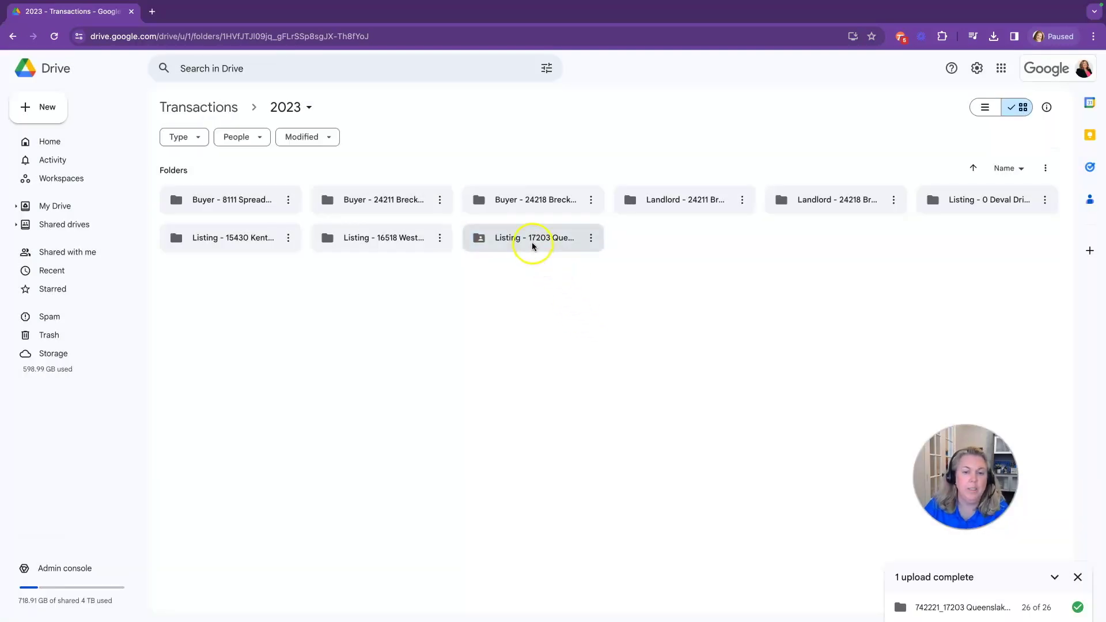
Open the listing's 2. Under Contract folder and browse the first addendum PDF's Organize and File information menus
double_click(532, 245)
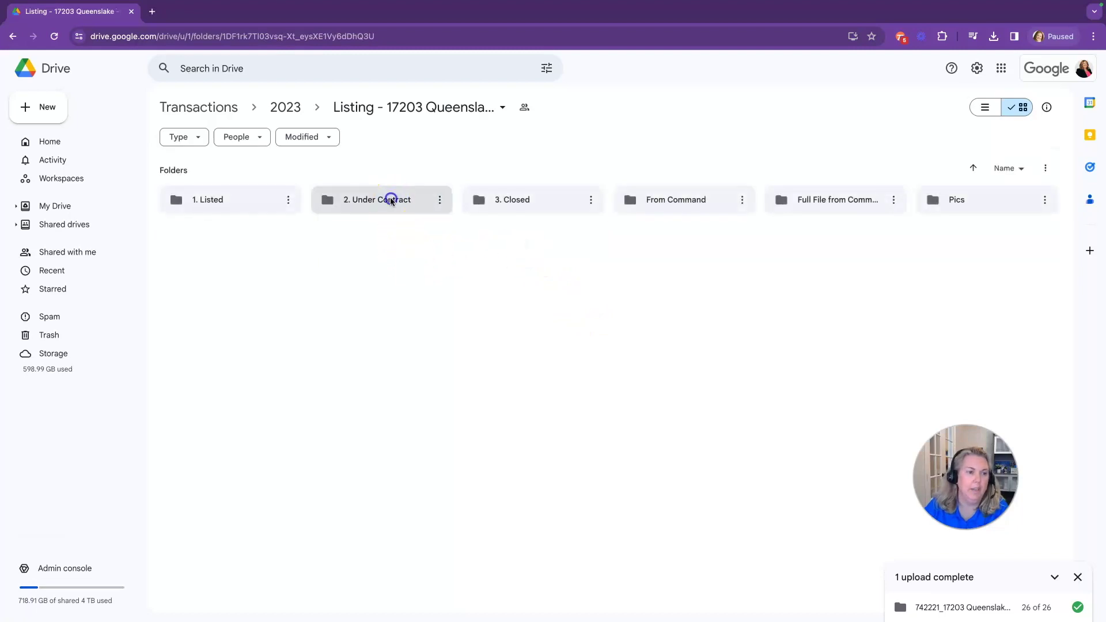
double_click(391, 200)
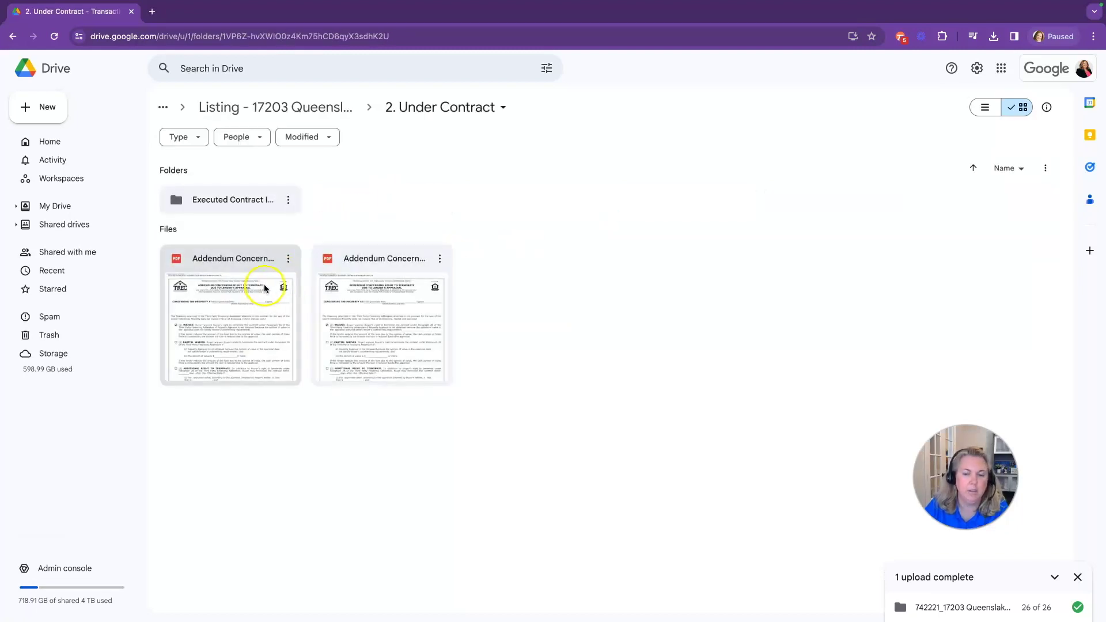
right_click(232, 306)
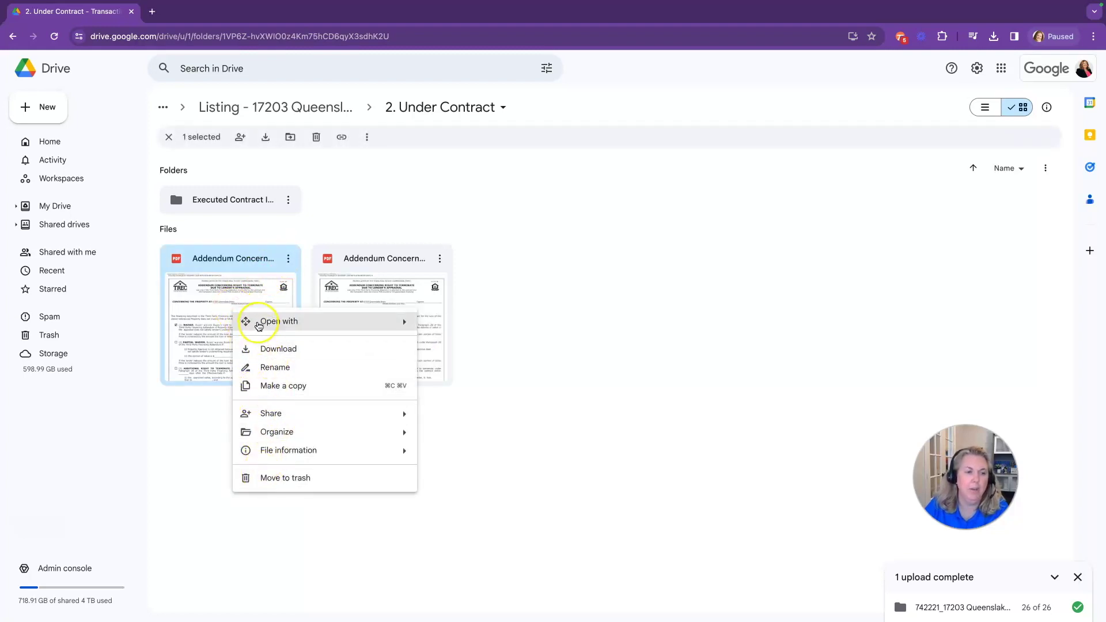
mouse_move(258, 326)
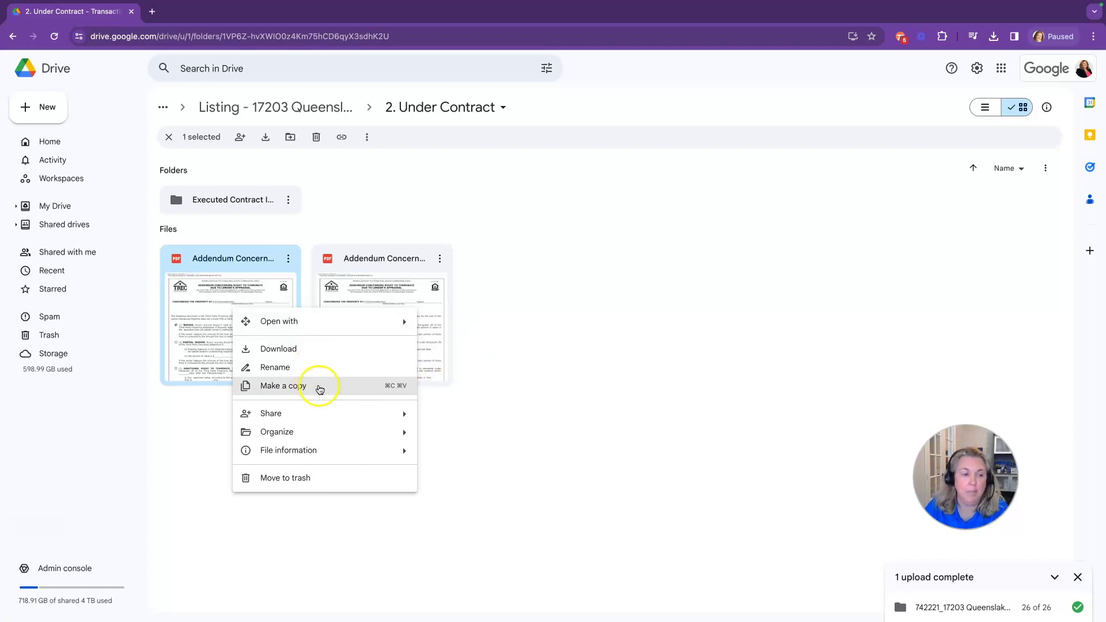
mouse_move(328, 416)
click(328, 434)
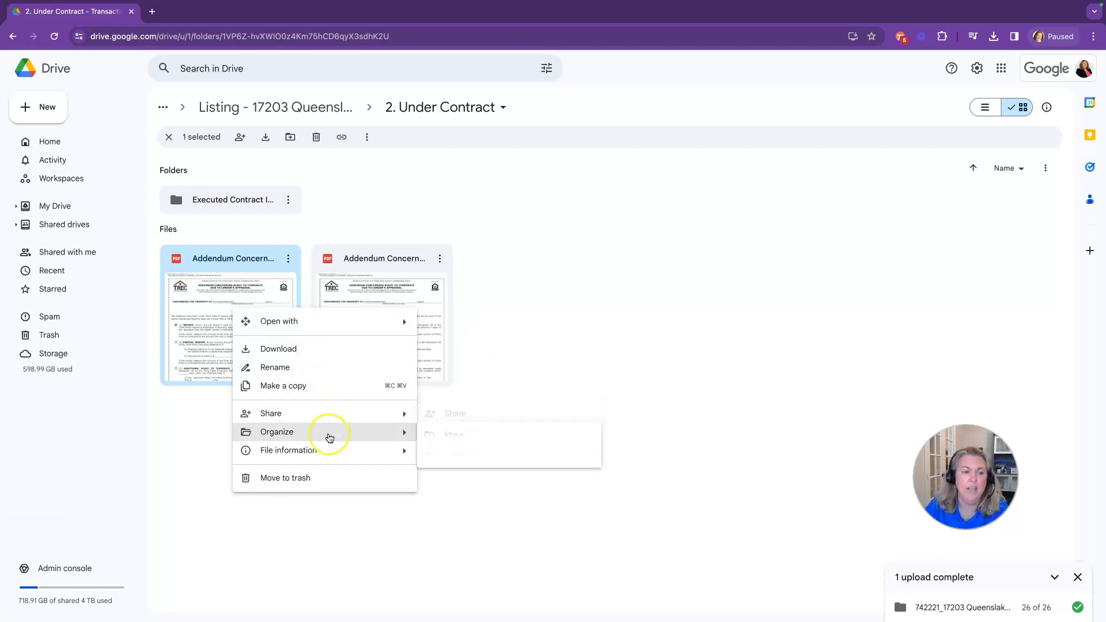
click(338, 449)
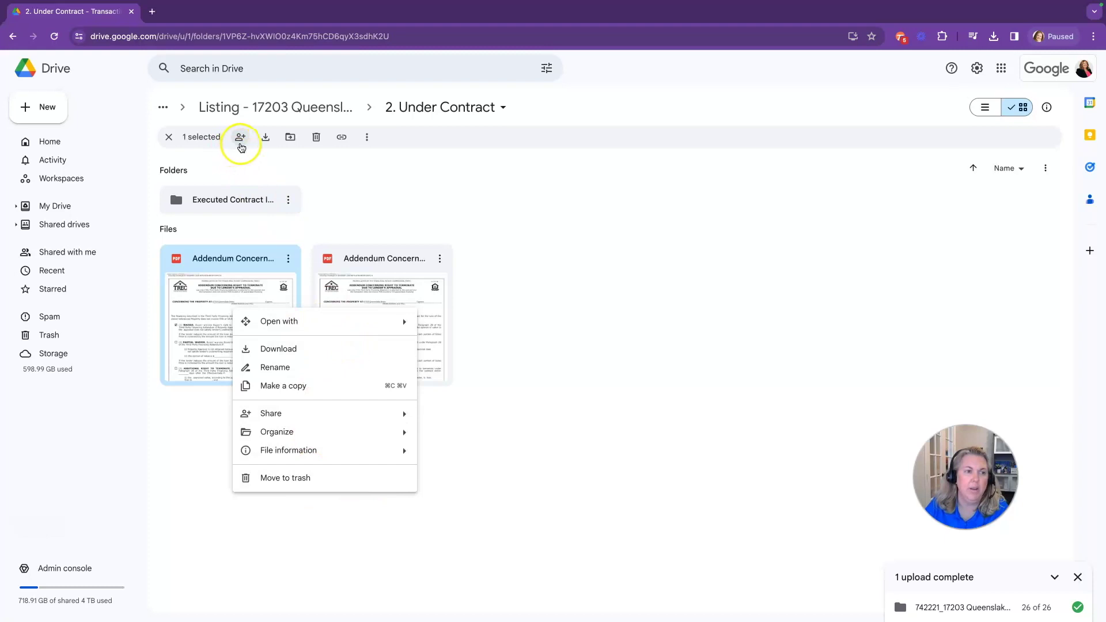
Reselect the first addendum PDF, review its more-actions menu, then dismiss it
click(363, 196)
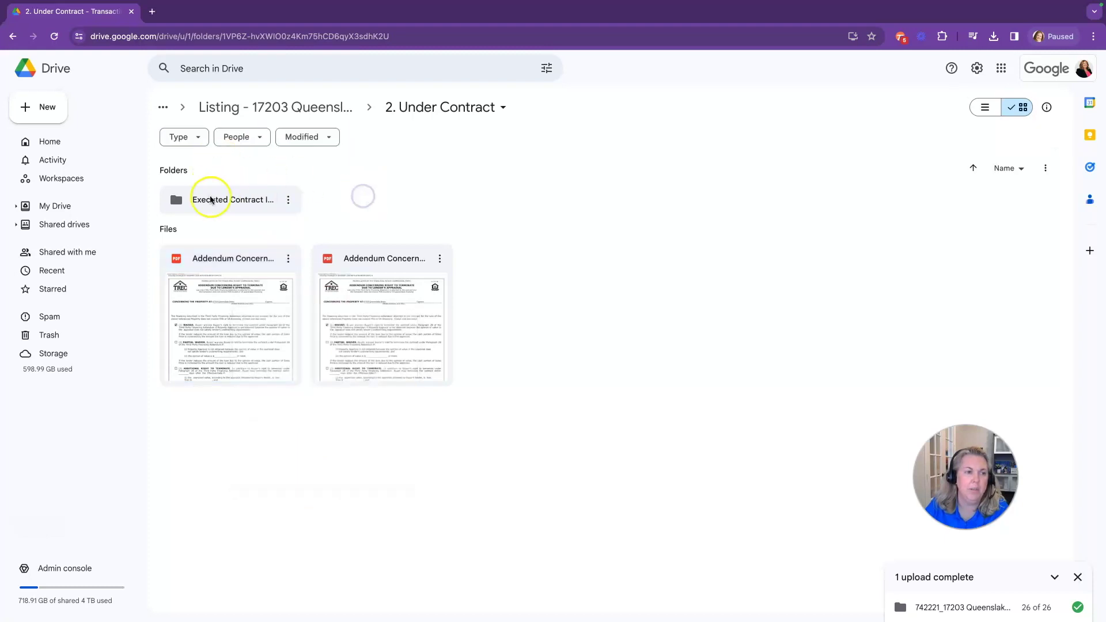
click(222, 257)
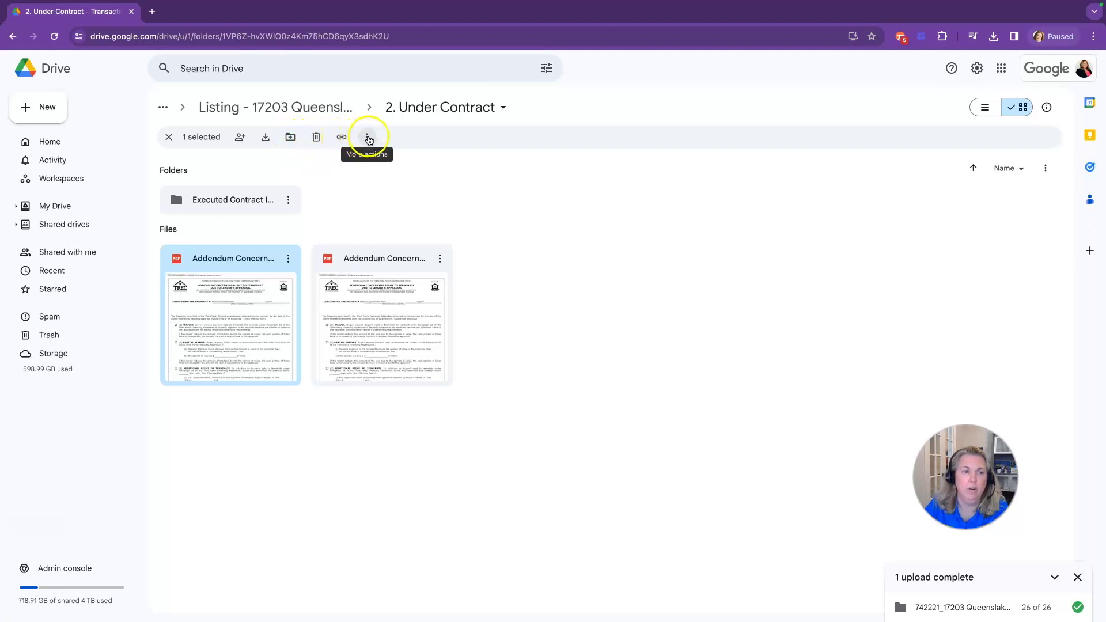
click(368, 138)
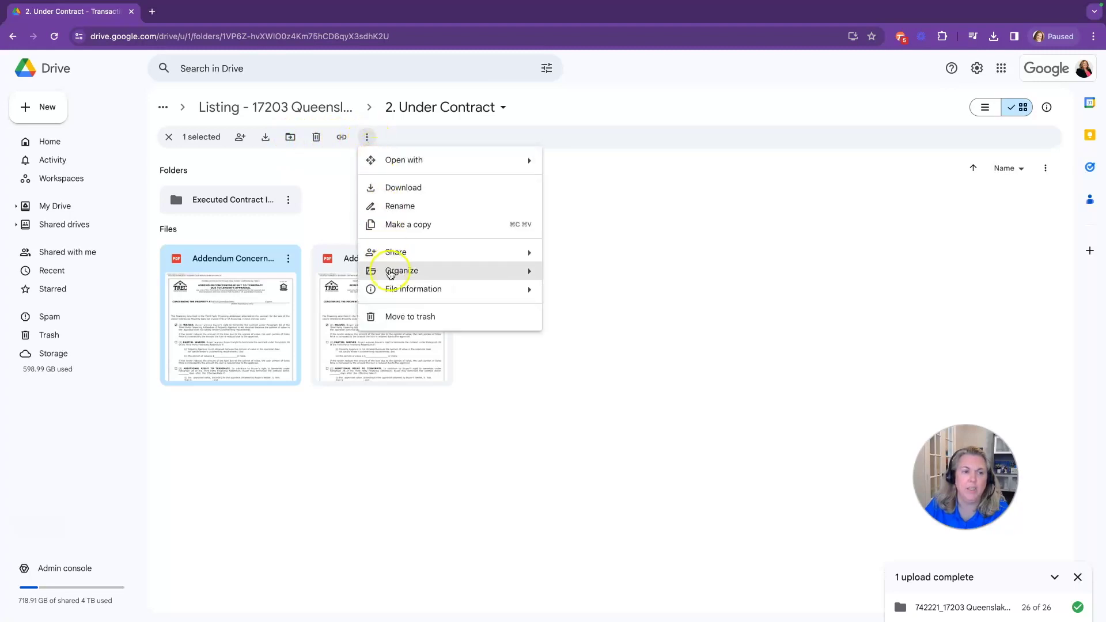
right_click(264, 316)
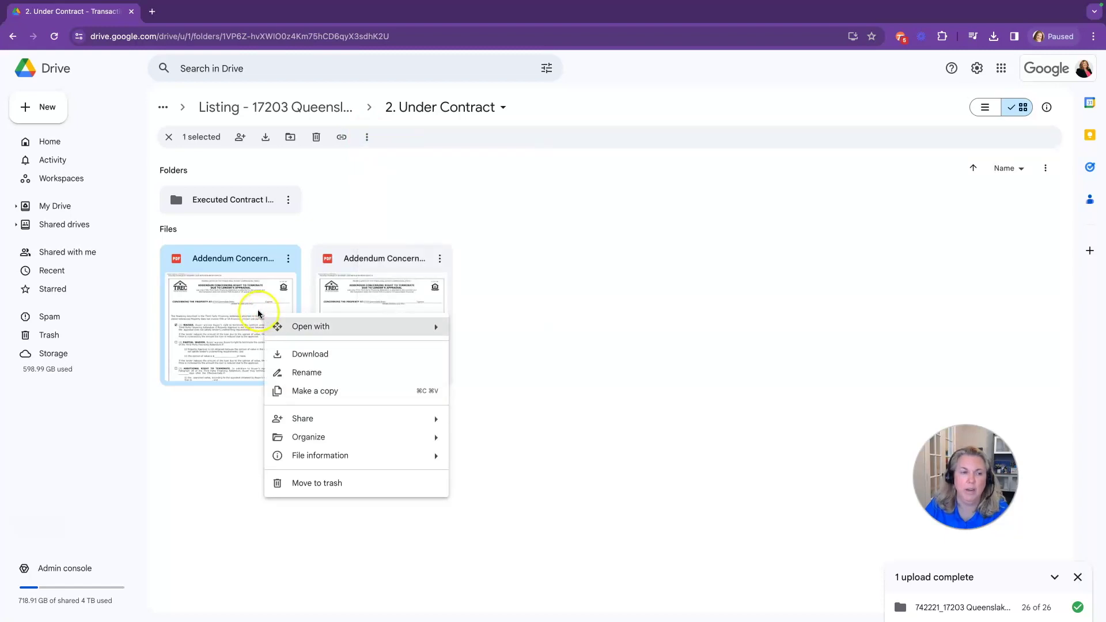
click(380, 189)
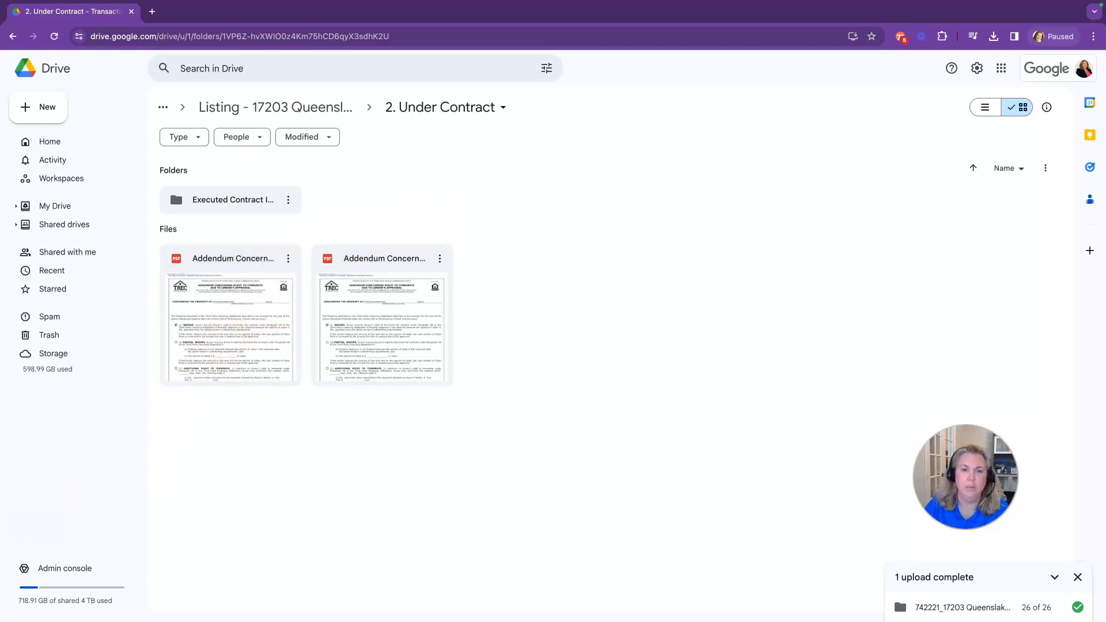
click(98, 513)
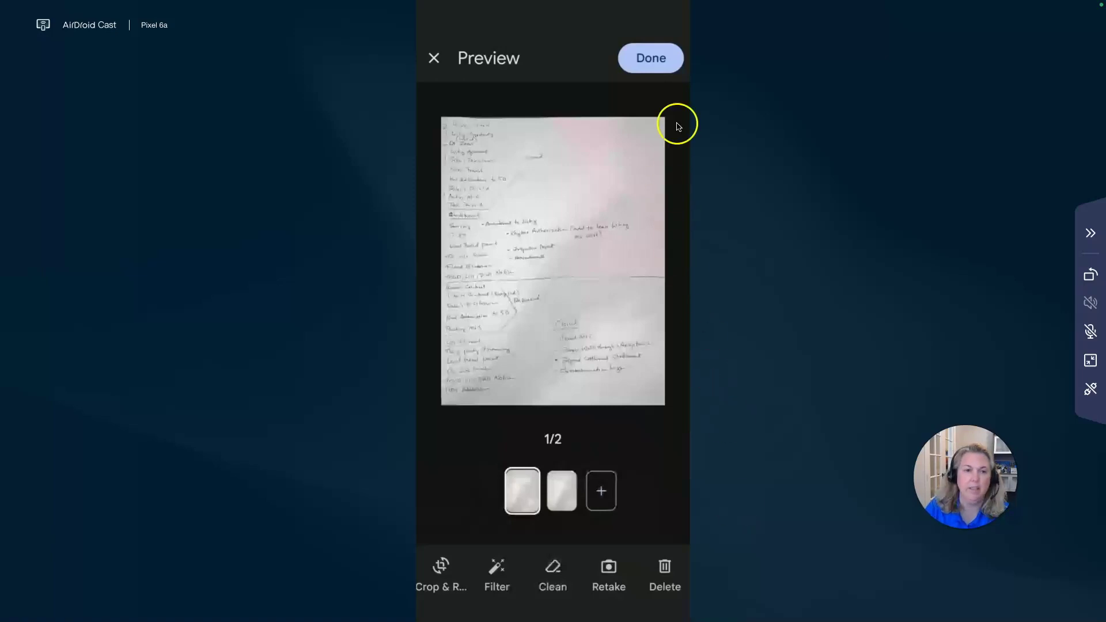
Finish the two-page scan of handwritten notes on the phone and proceed to saving
click(645, 60)
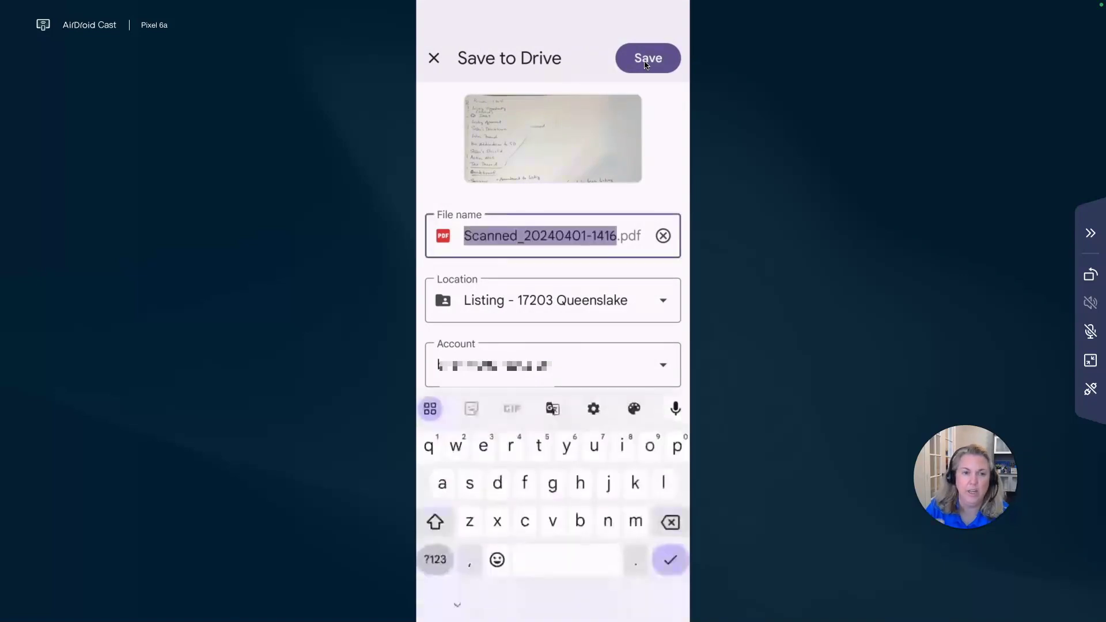
text(testing)
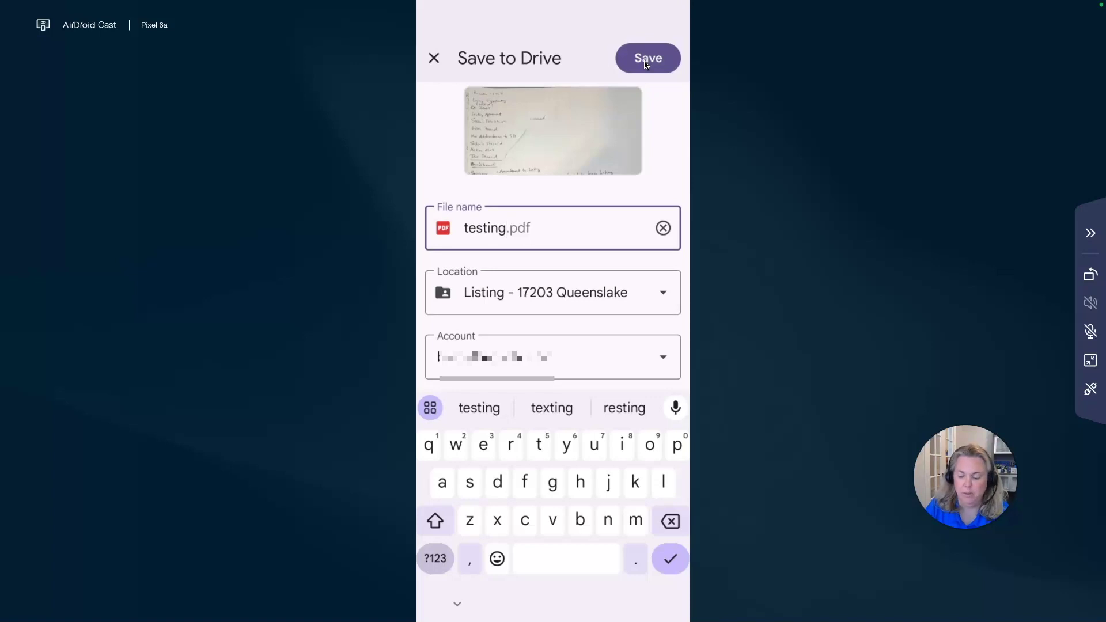
click(645, 63)
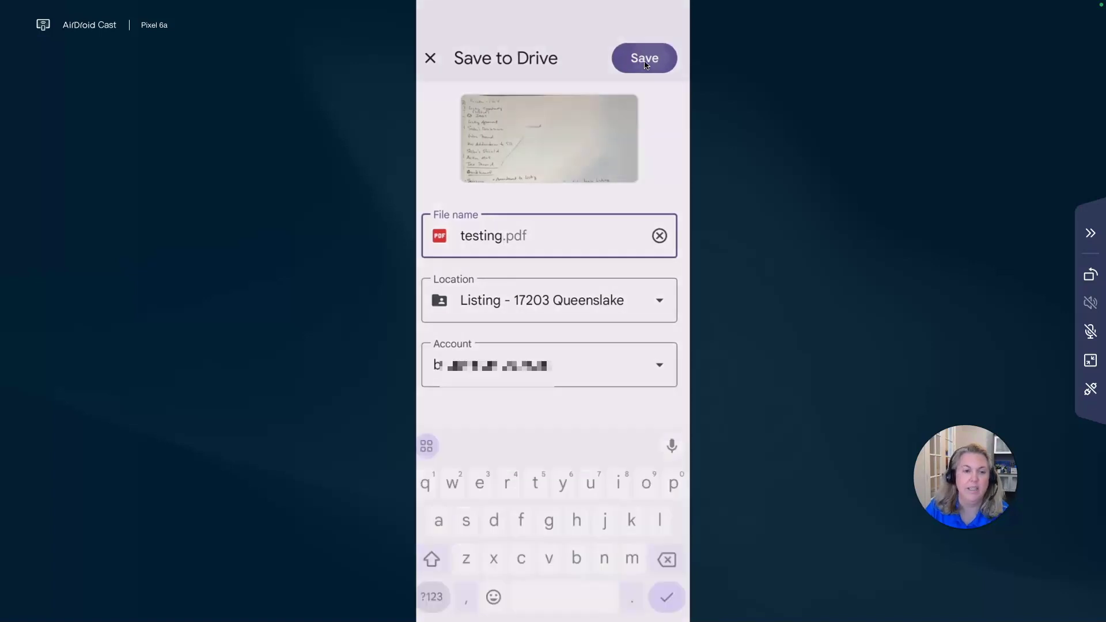